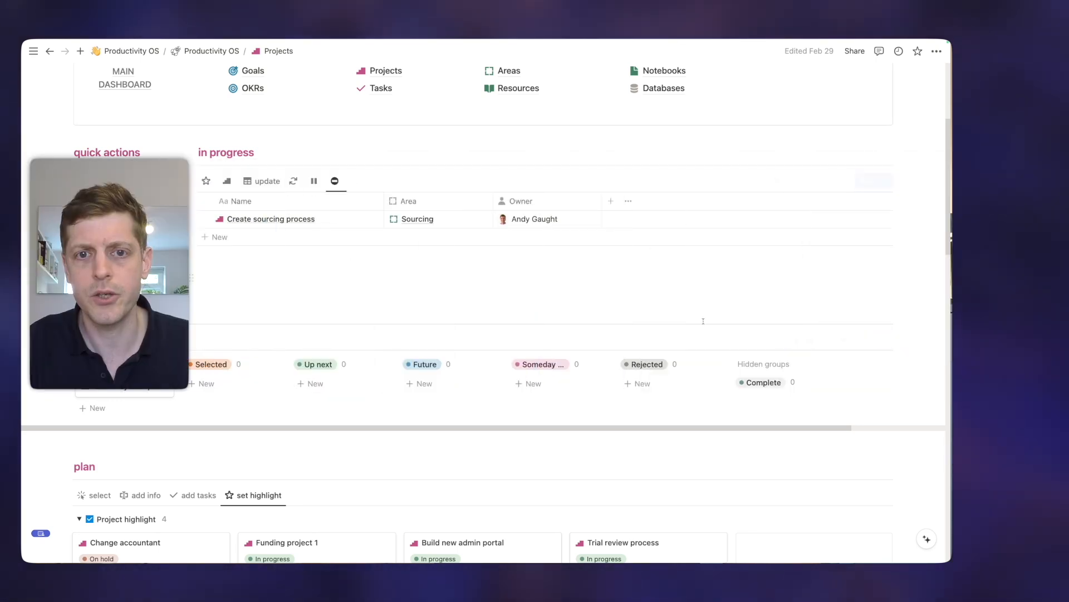
Step: Create a new template for the Projects database and title it "Priority Project"
click(888, 341)
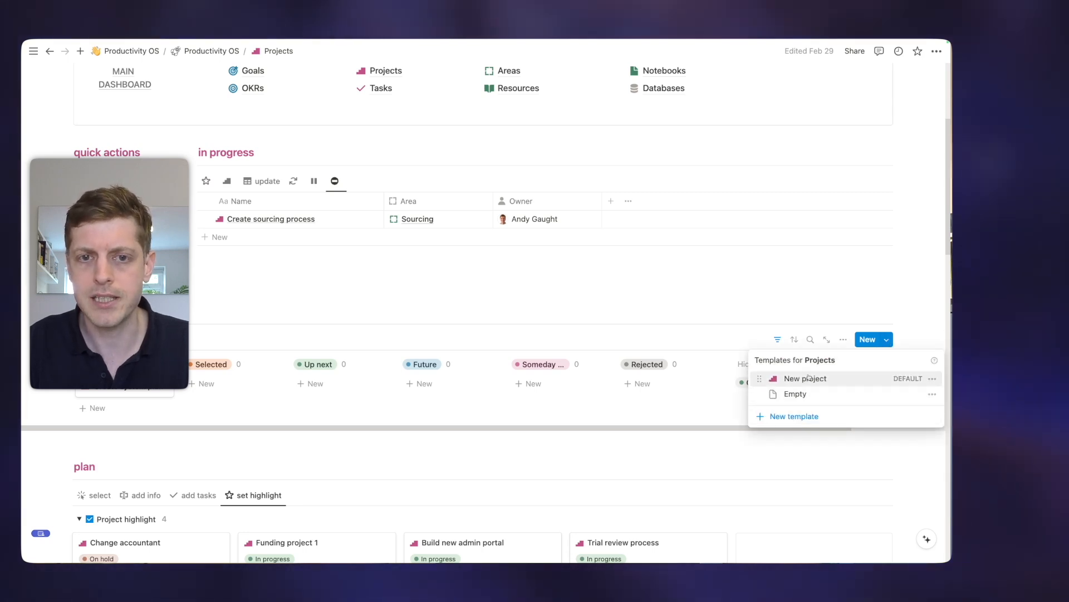
click(791, 422)
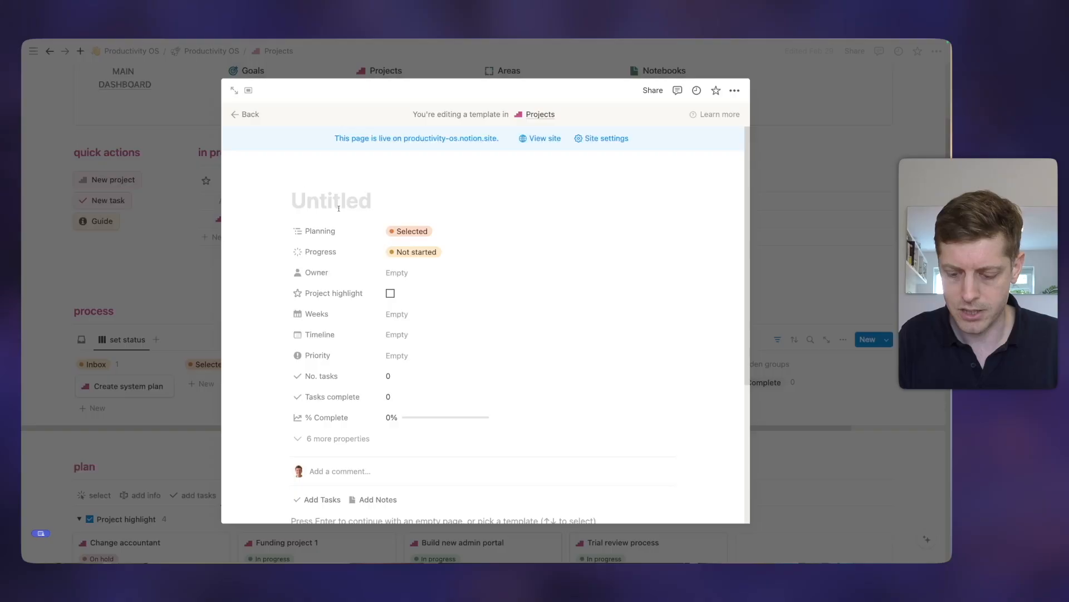
text(Priority Po)
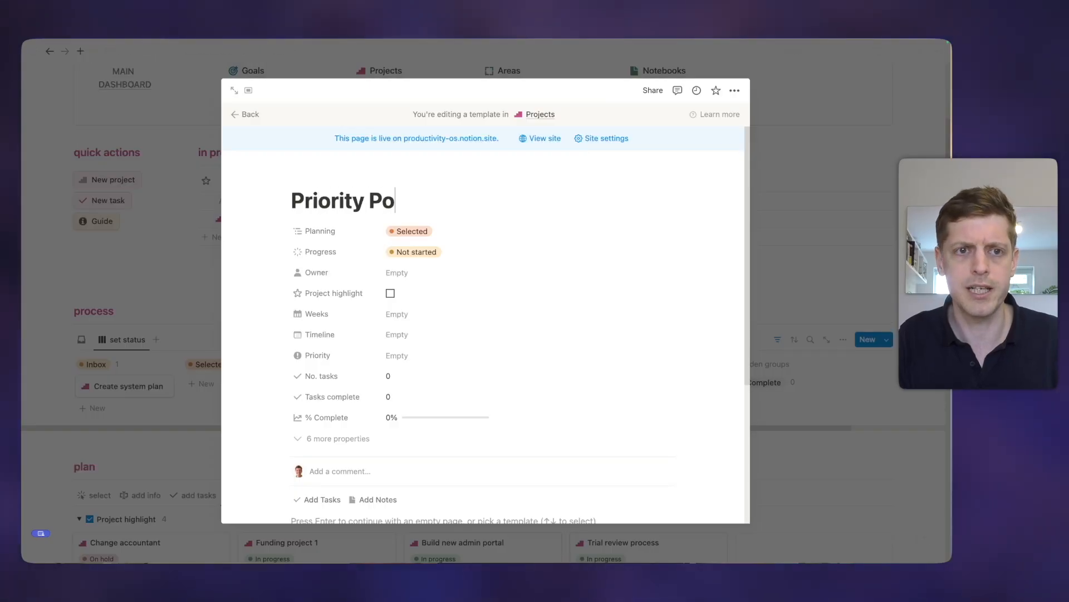
text(roject)
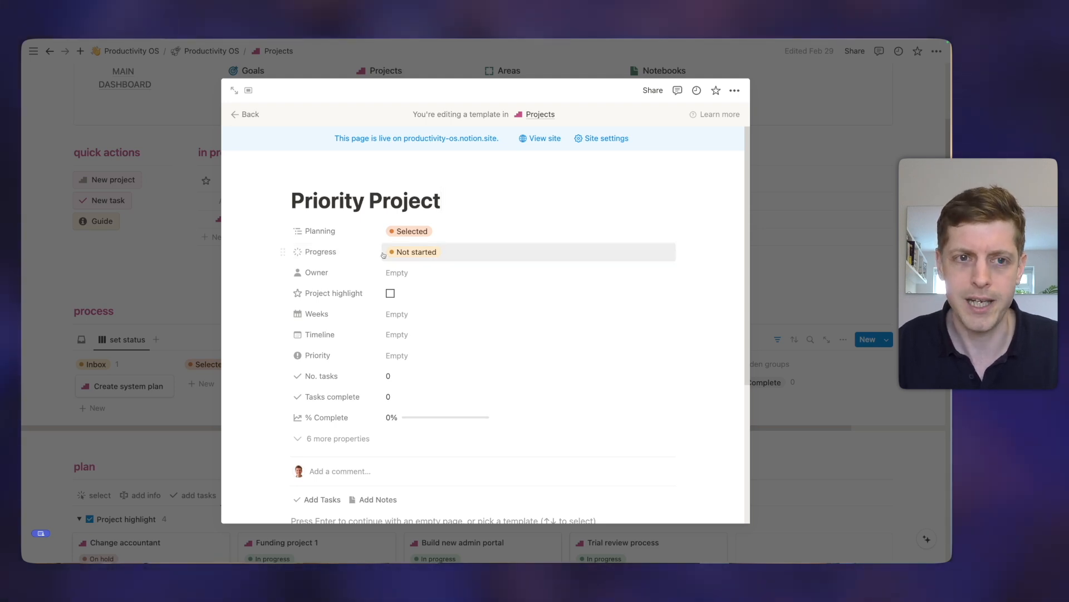
Step: Set the template's Planning status to Inbox and its Owner to "Person who duplicated page"
click(423, 231)
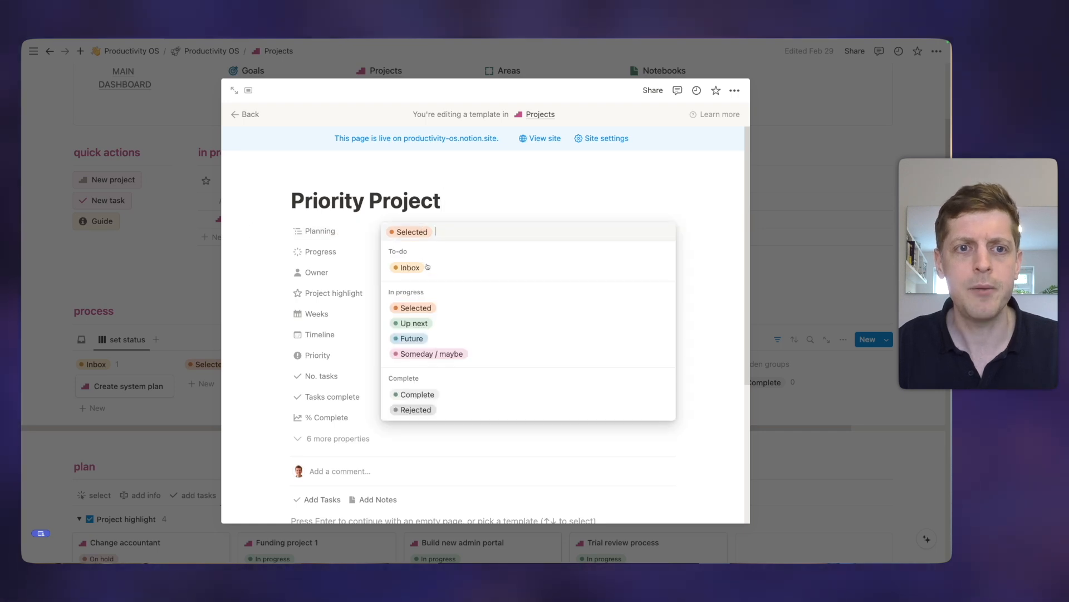
click(404, 267)
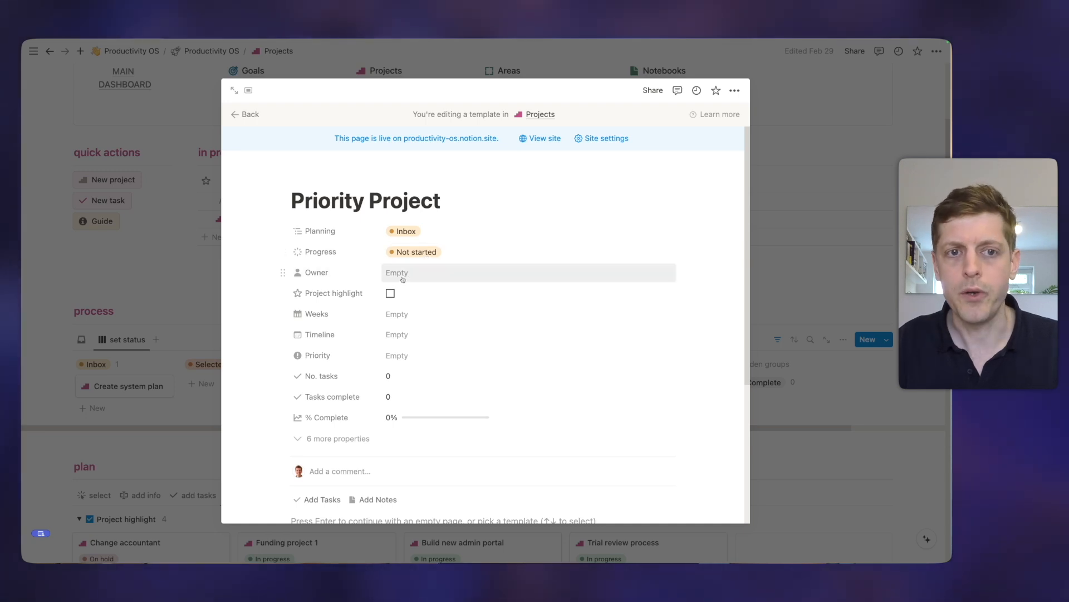
click(399, 273)
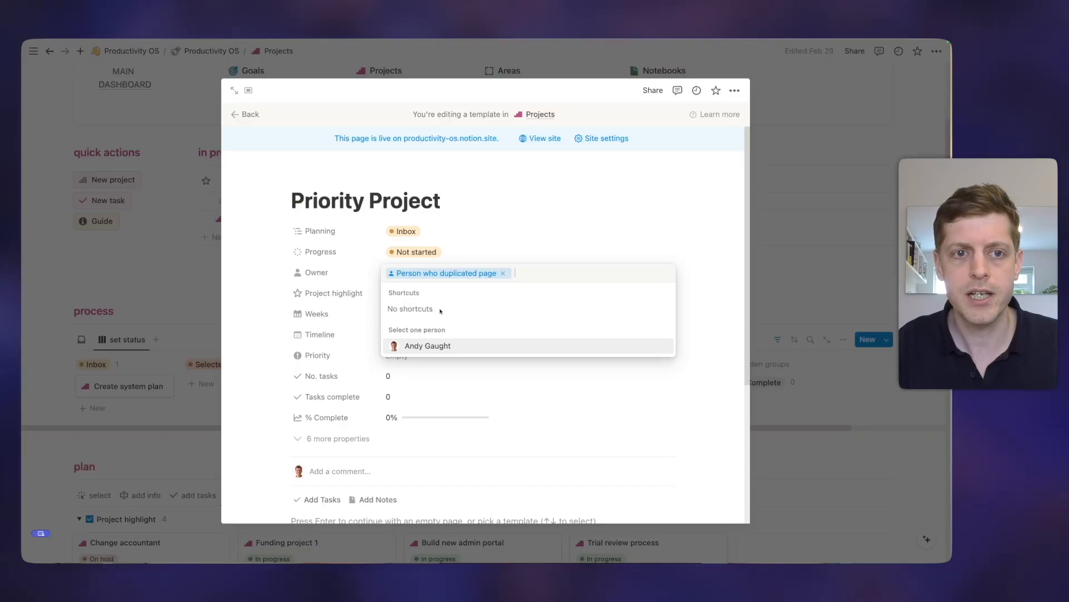
key(Escape)
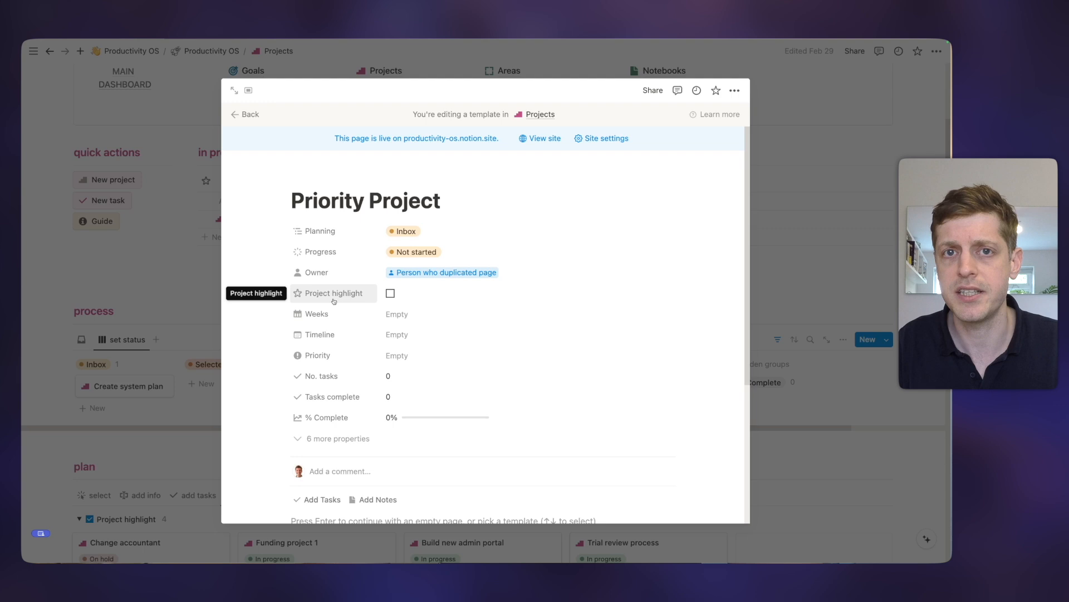
Step: Enable Project highlight and set Priority to High in the template
click(391, 293)
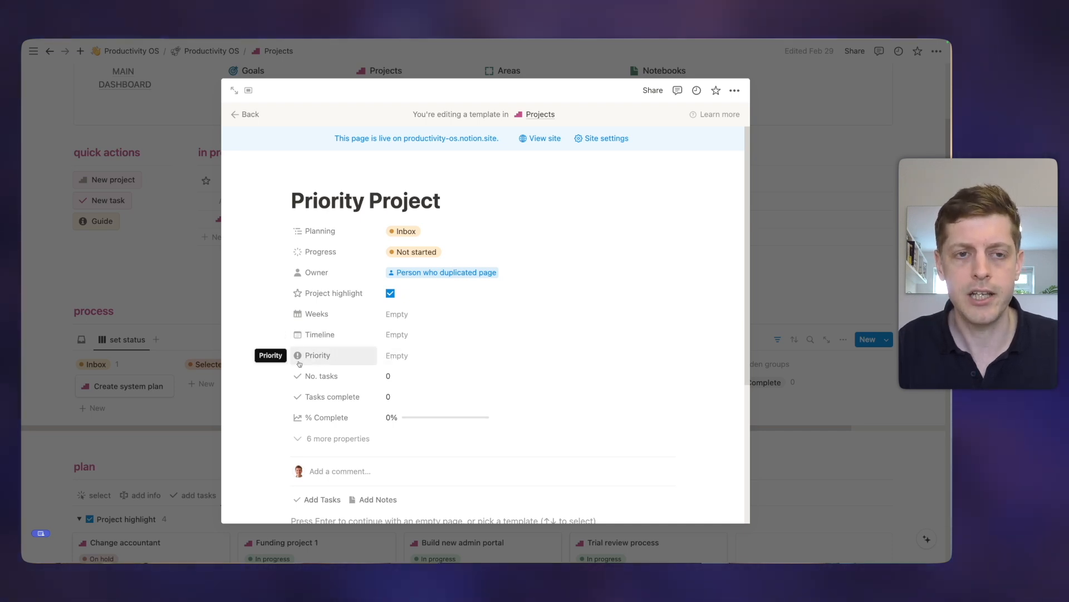
click(410, 357)
click(420, 411)
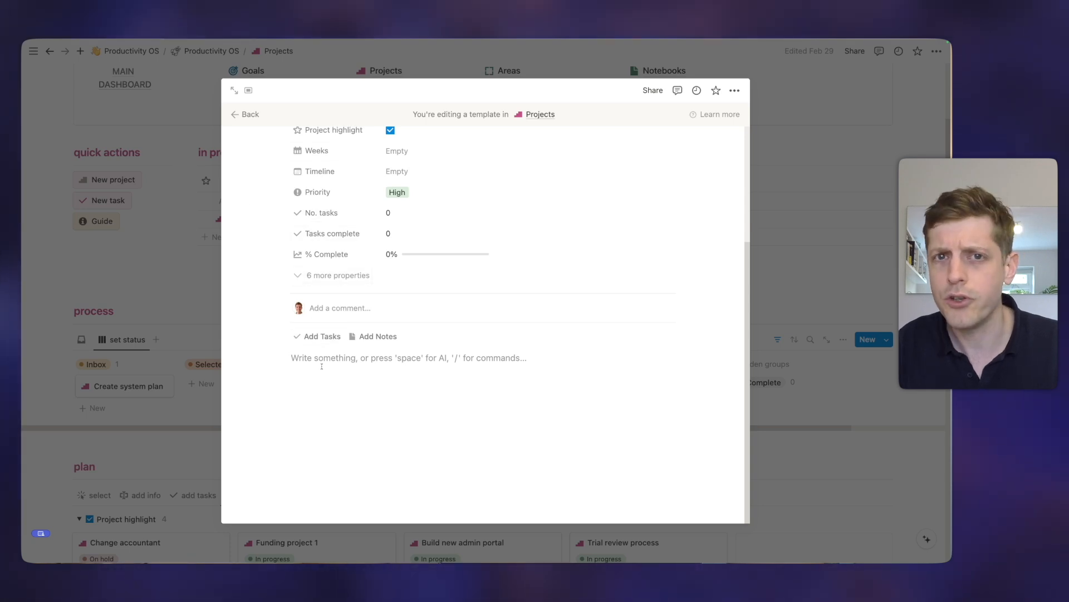
Step: Change the display of the Tasks relation to "As property"
right_click(323, 336)
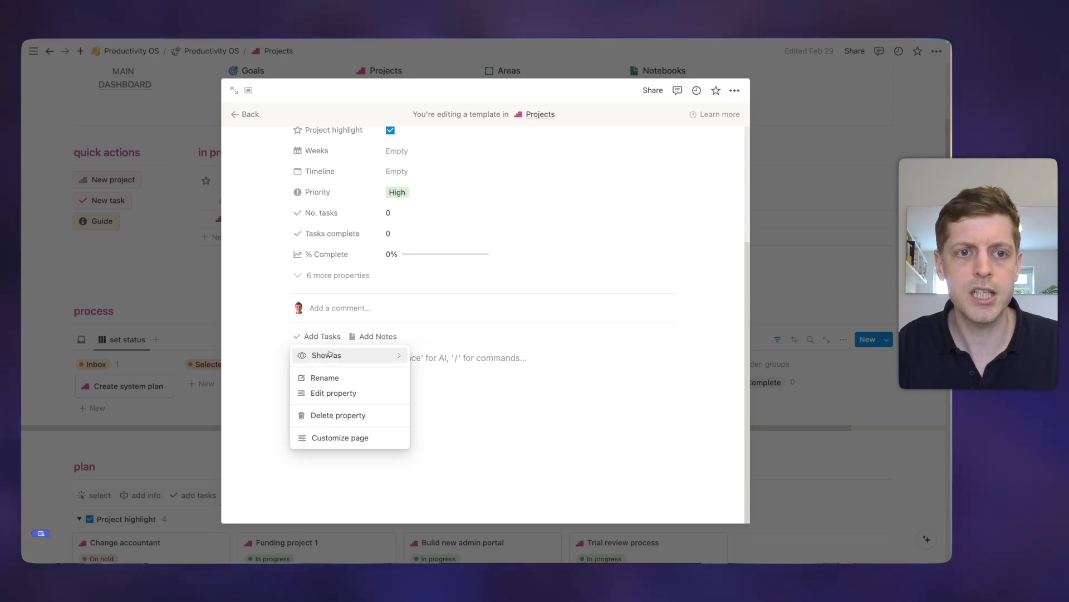
mouse_move(329, 354)
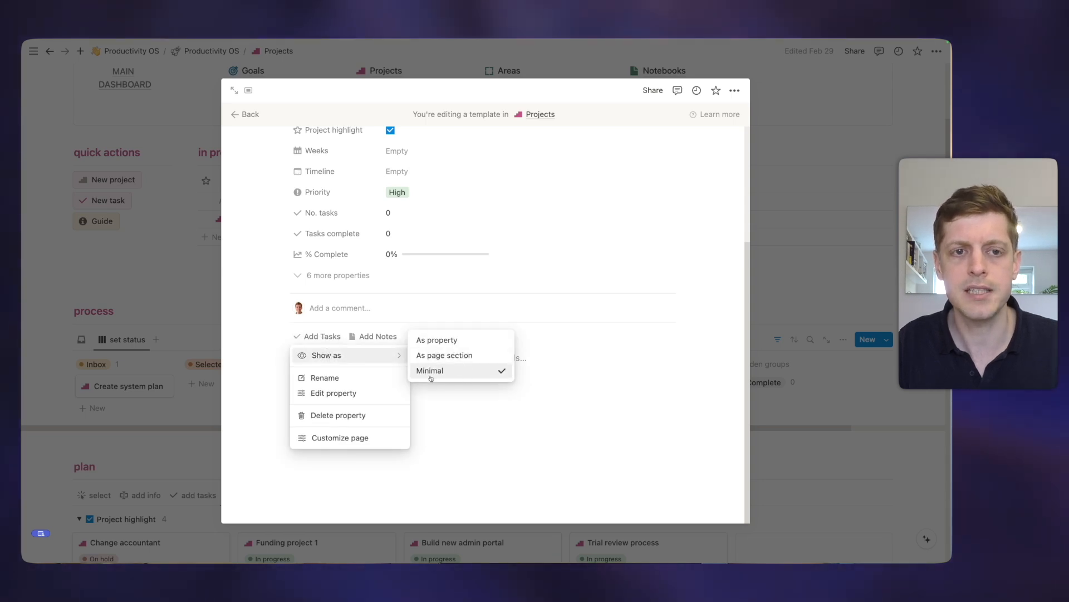
click(436, 339)
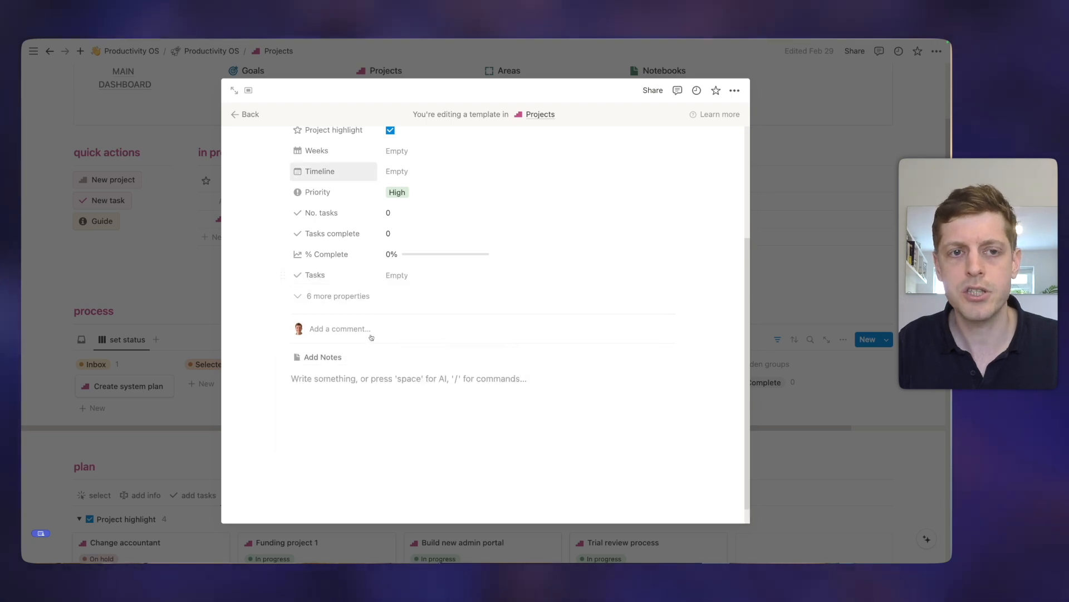
Step: Display the Tasks relation as a page section
click(326, 285)
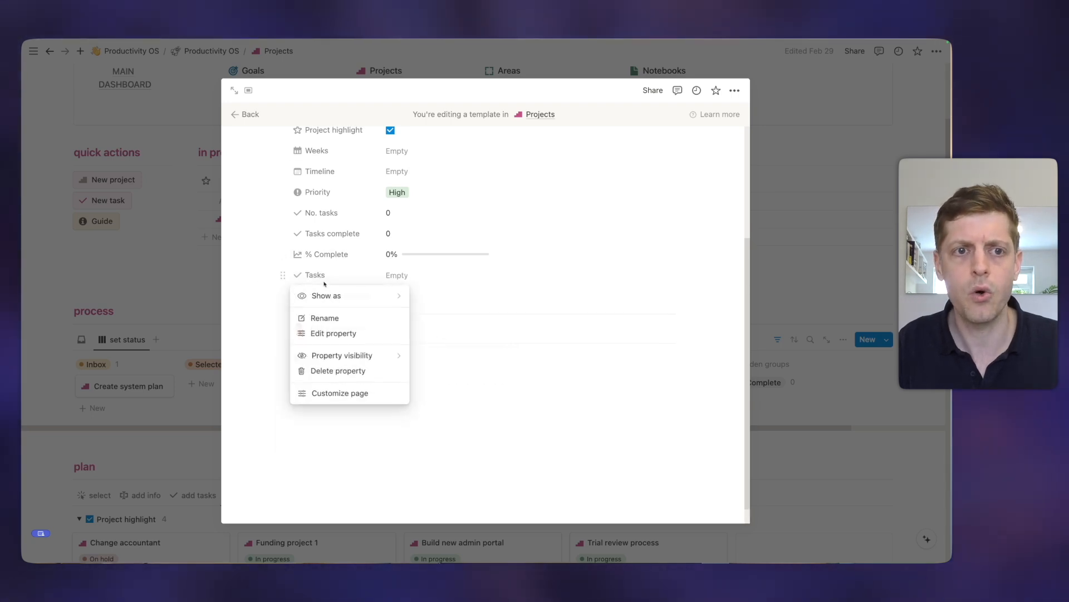
mouse_move(330, 297)
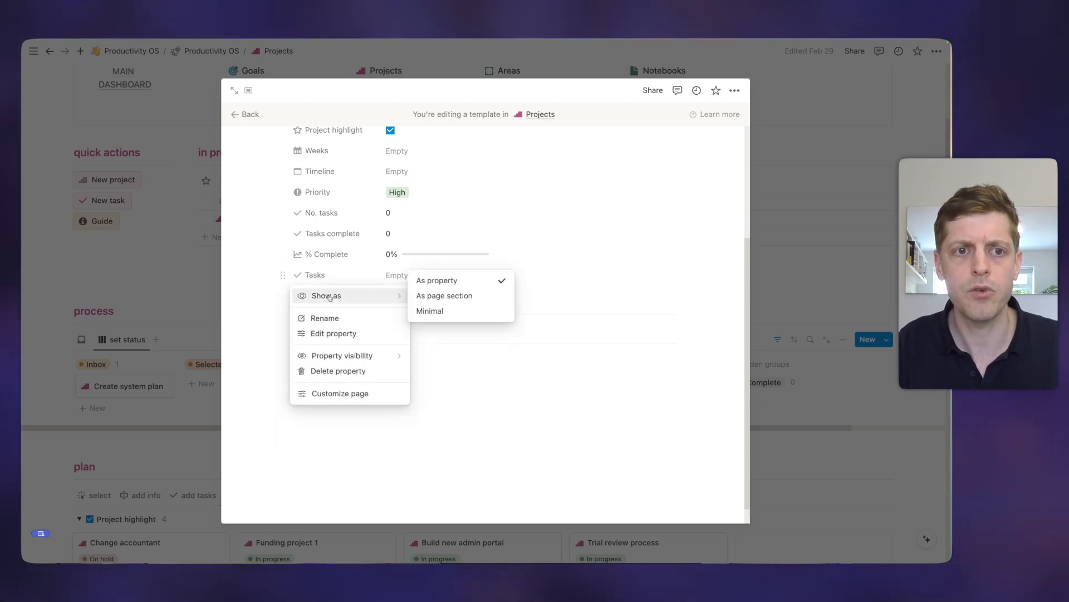
click(450, 296)
Step: Link the existing "Test task" page to the template's Tasks relation
click(317, 336)
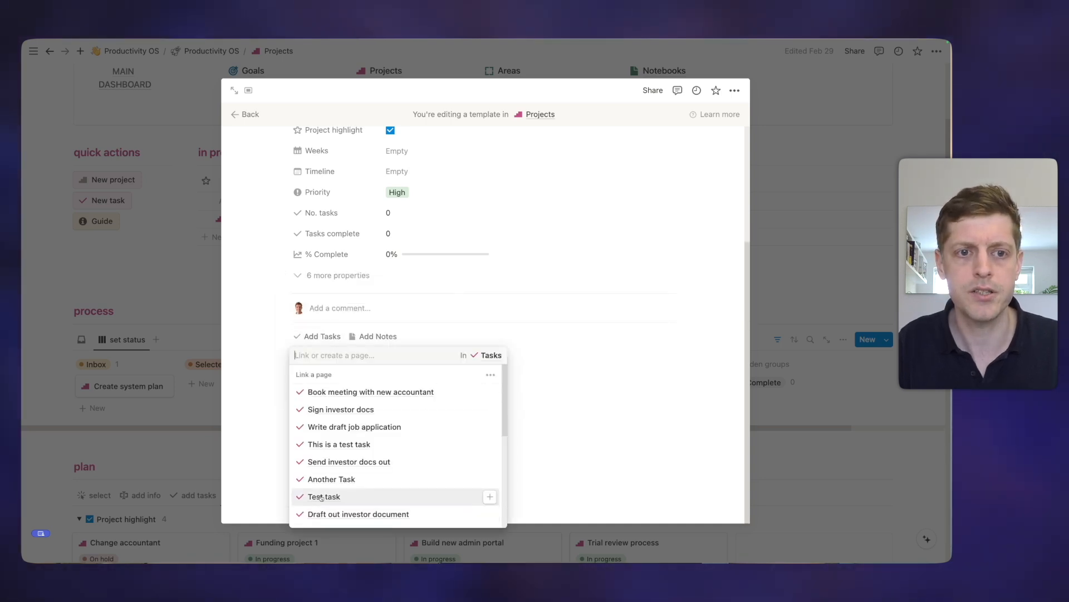
click(321, 497)
click(301, 342)
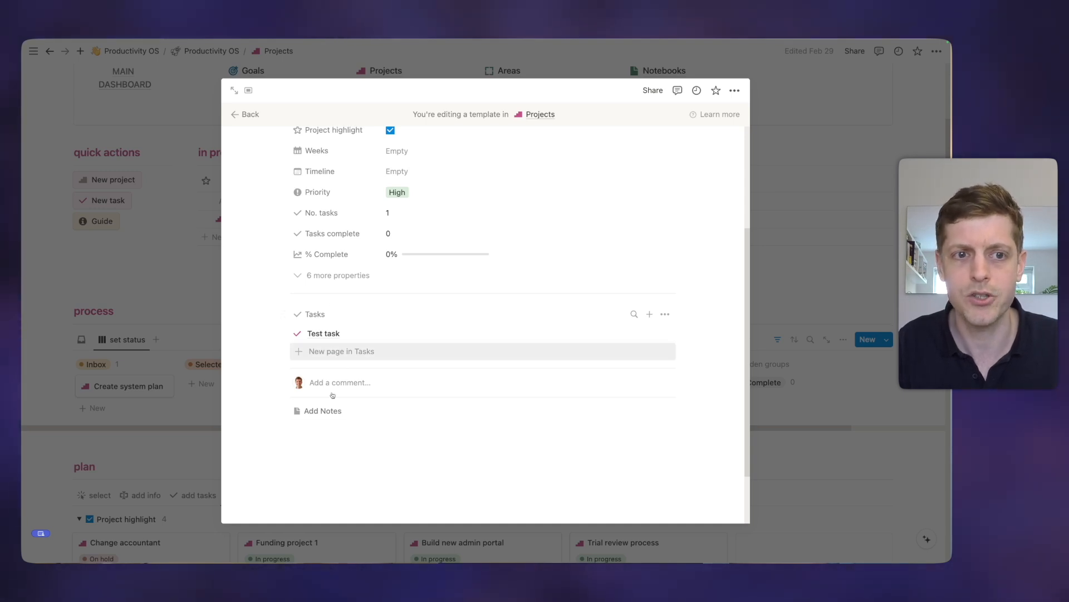
Step: Add a medium section heading "Project Ideas" to the template's page body
click(368, 436)
scroll(346, 424, down, 2)
key(Return)
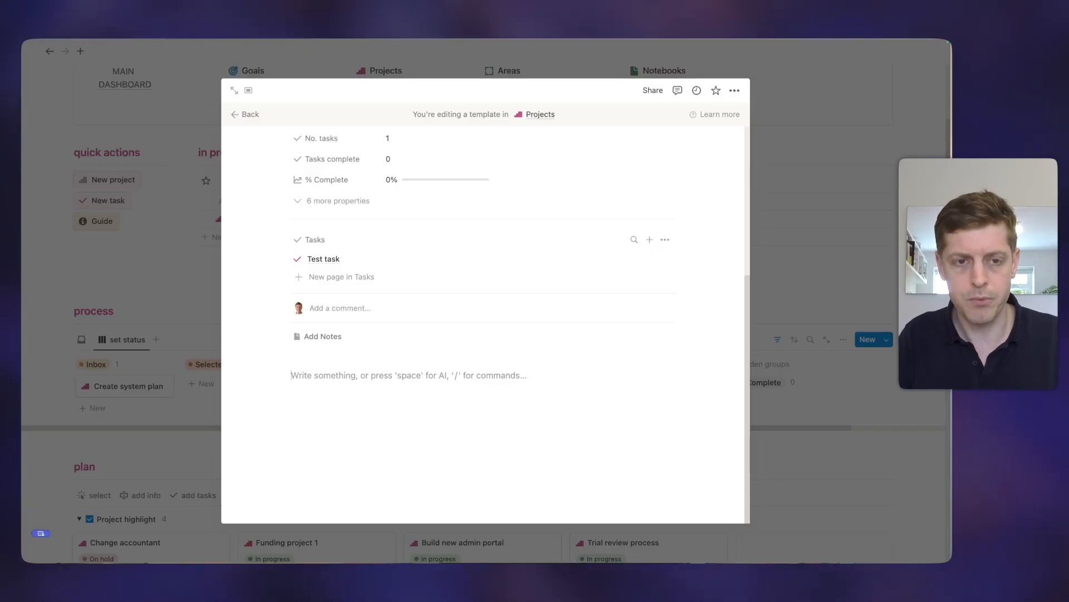
text(##)
text(Project Ideas)
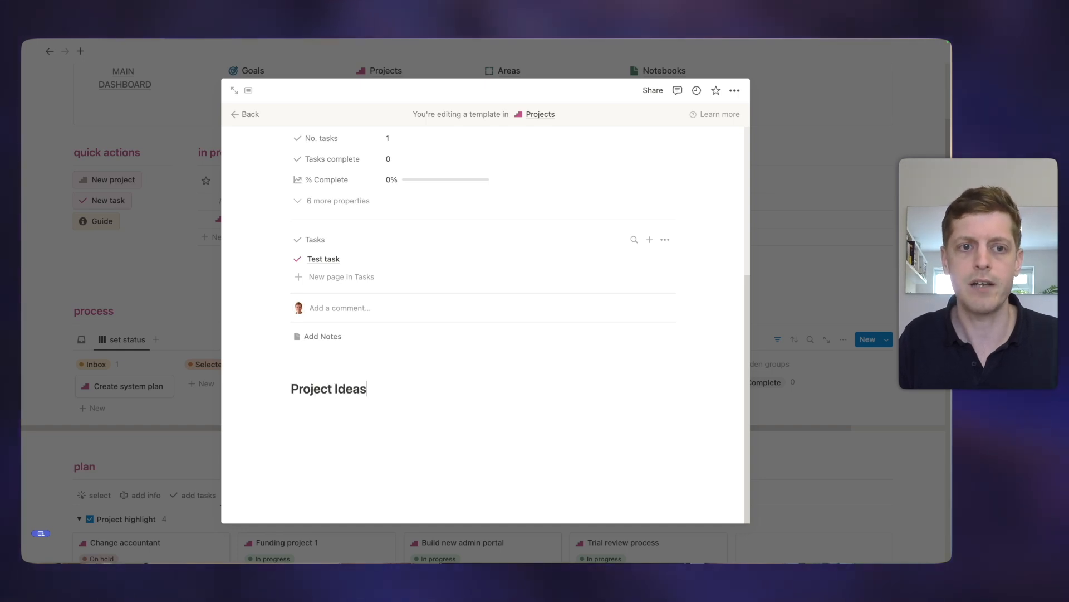
Step: Add a second medium heading "Project Research" below Project Ideas, with a divider line under it
key(Return)
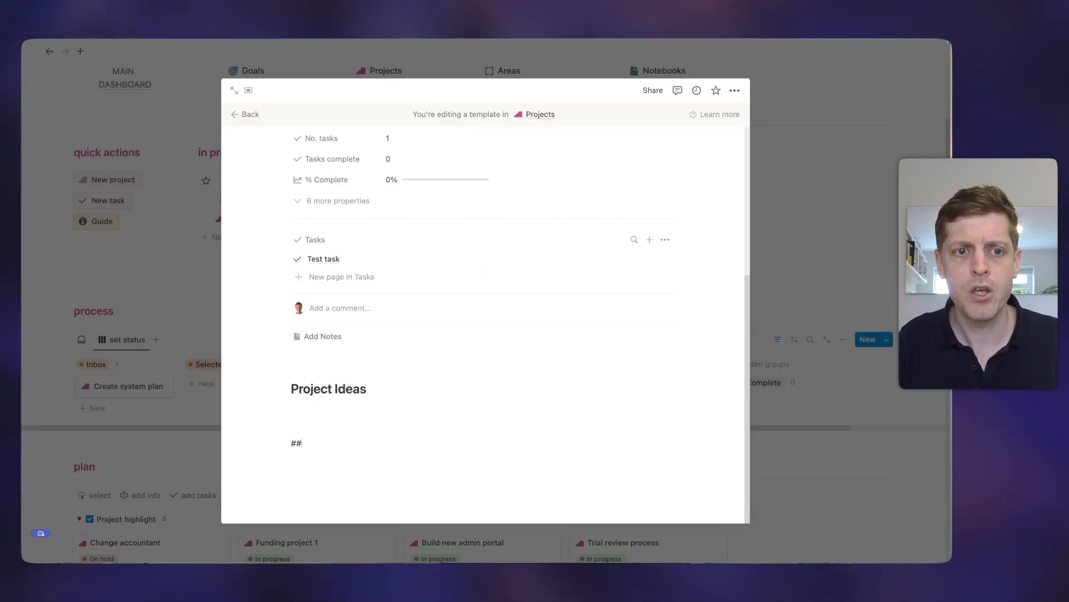
text(## )
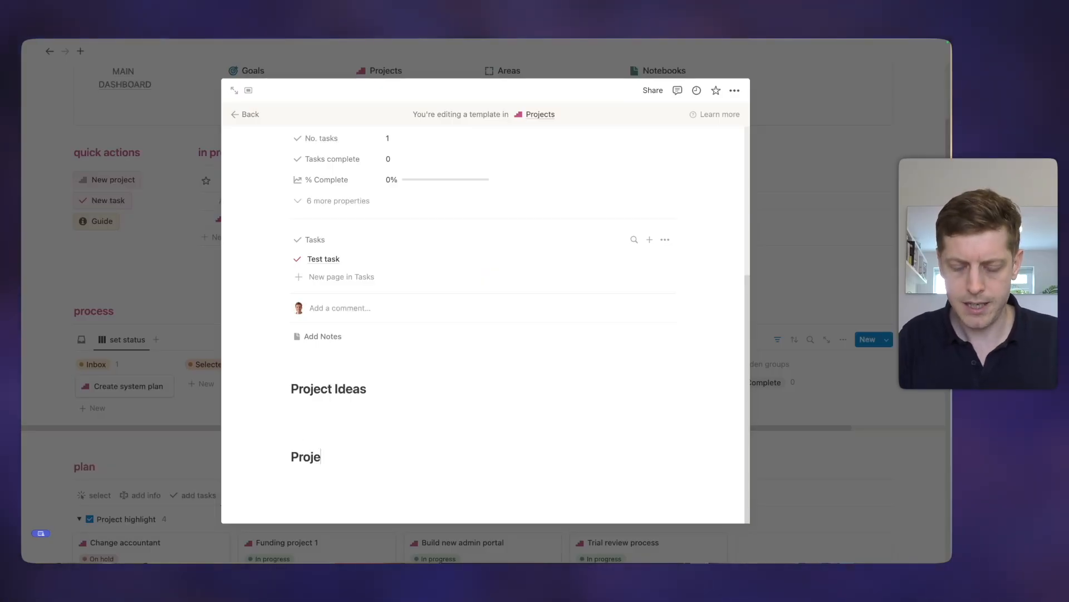
text(Project Rsearch)
key(Return)
text(--)
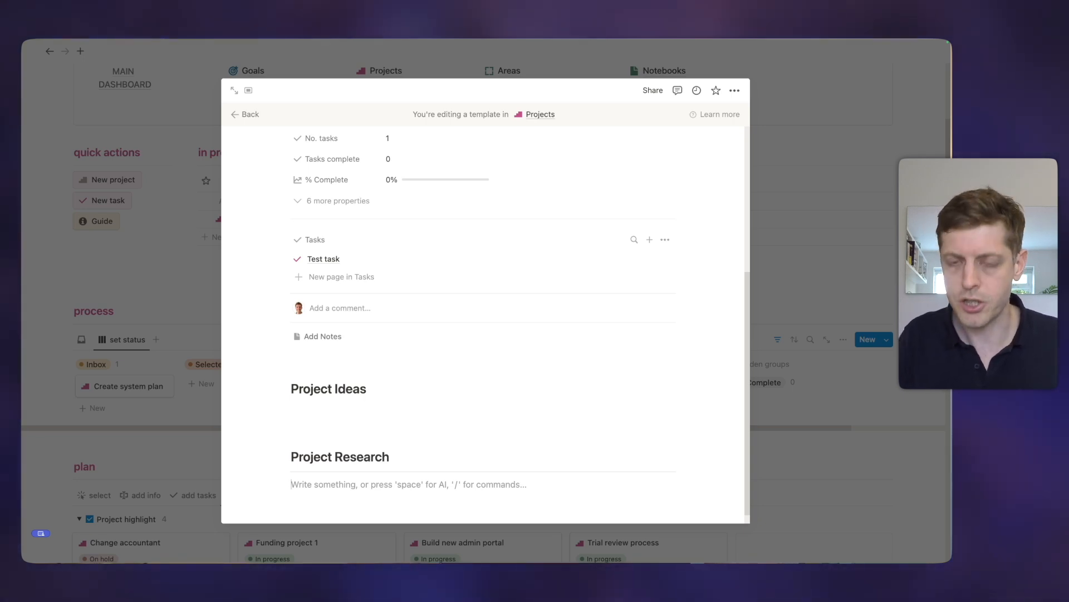
Step: Add a to-do checklist under Project Research with the items Youtube, Reddit and Twitter
text([)
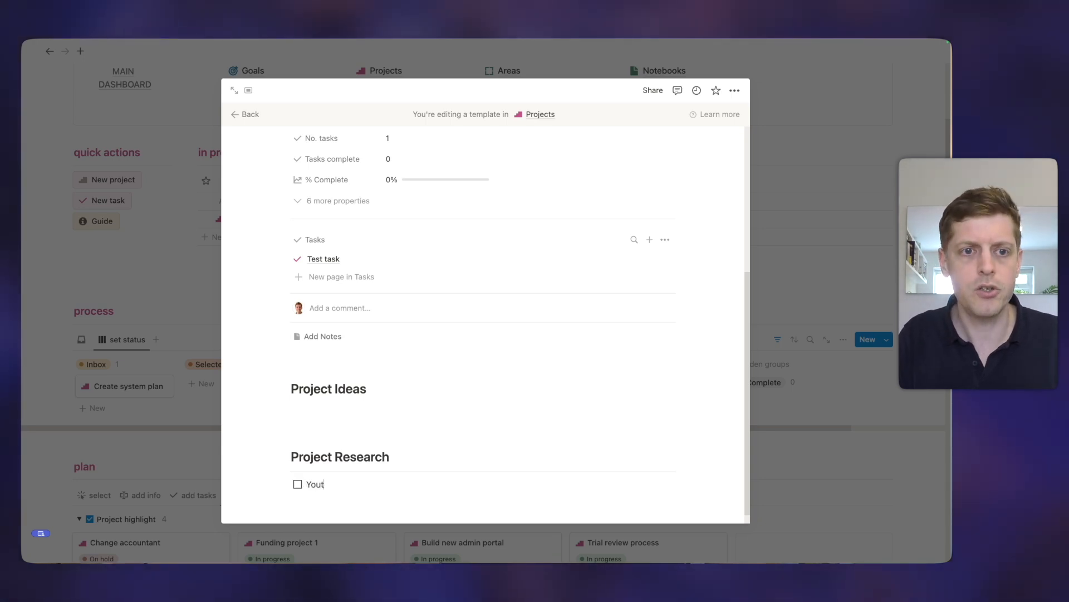
text(Youtube)
key(Return)
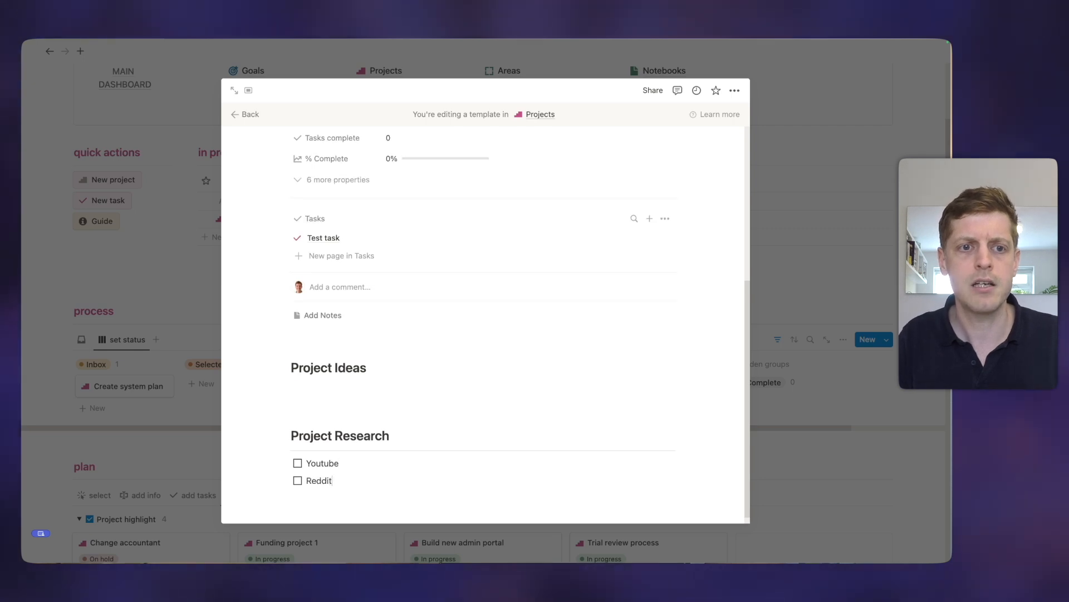
key(Return)
text(Twitter)
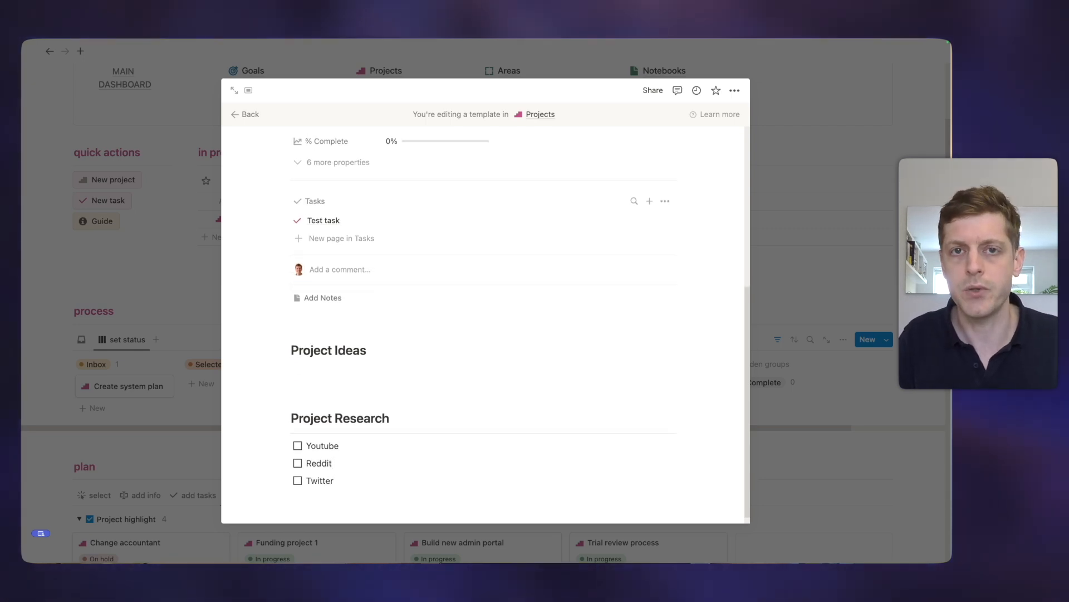
key(Return)
key(Return)
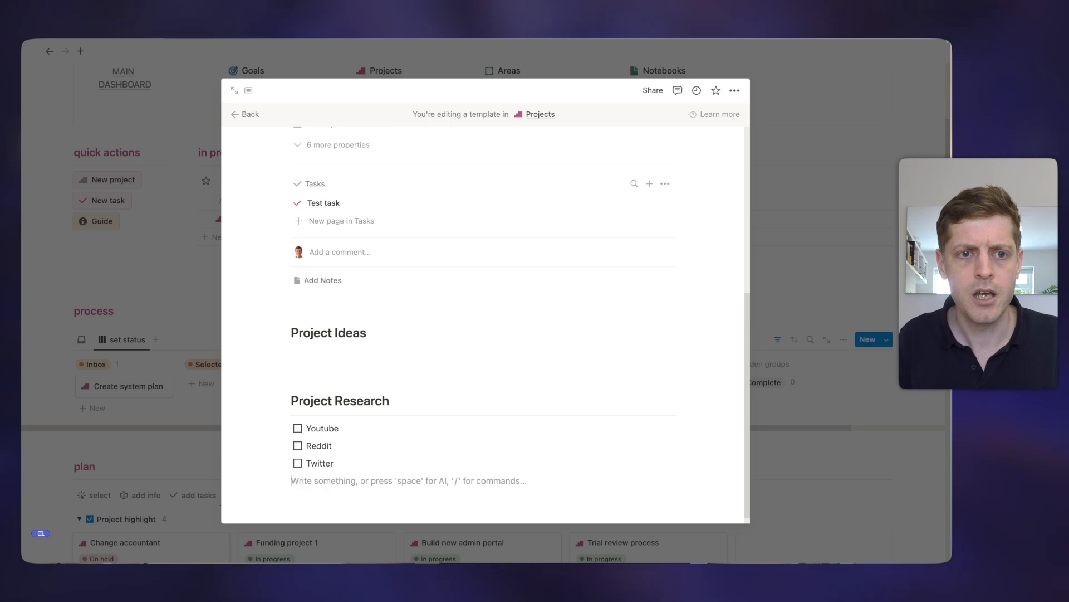
Step: Add a bulleted list below the checklist with the items "Bullet 1" and "Bullet 2"
text(- )
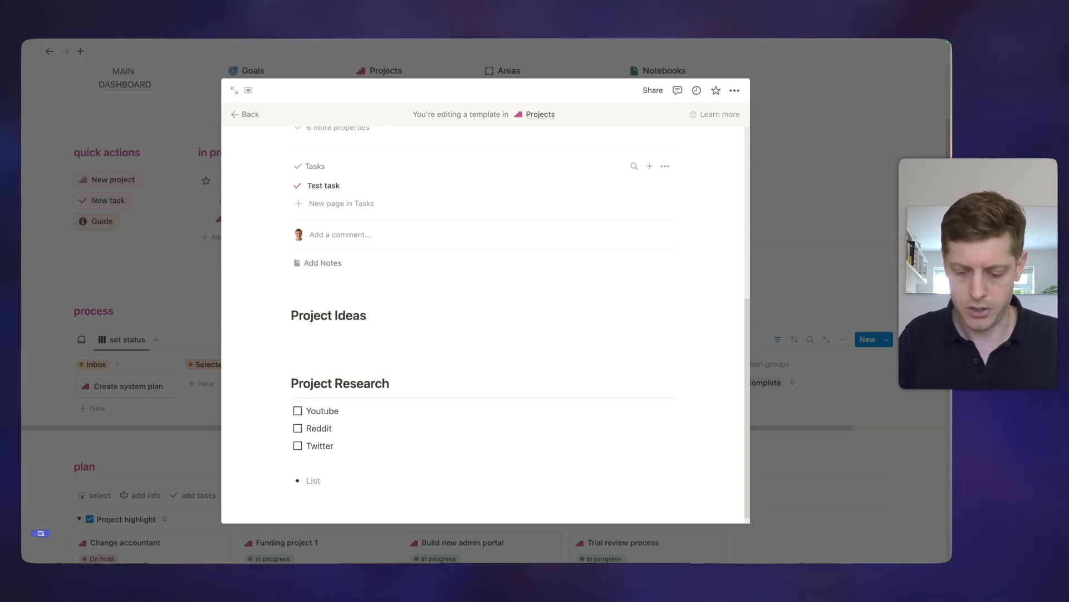
text(Bullet 1)
key(Return)
text(Bullet 2)
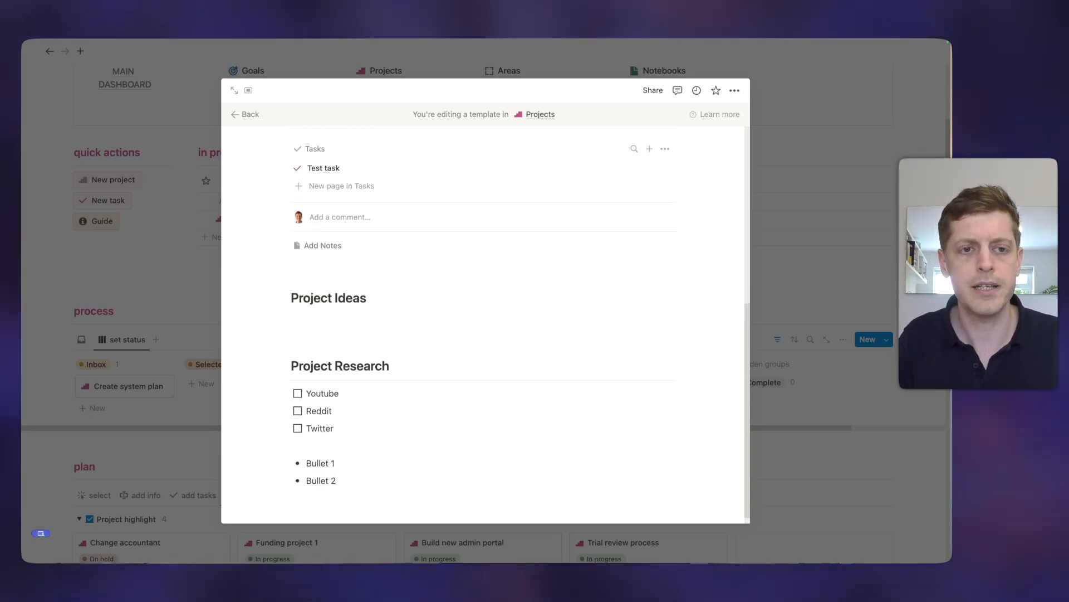
key(Return)
key(Return)
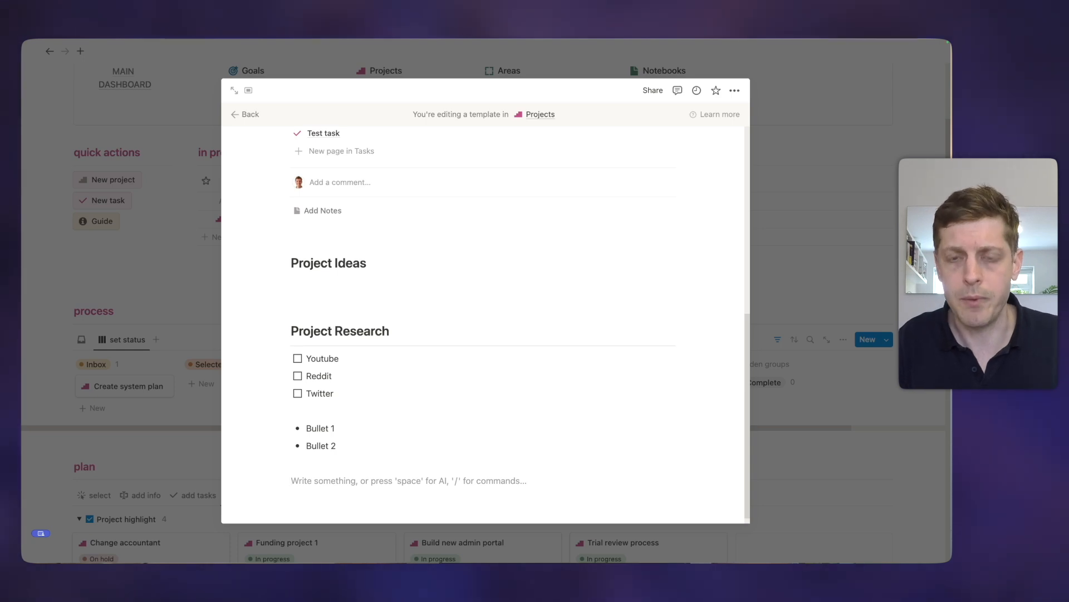
Step: Insert a simple table below the bullets, with Milestone in the first cell and 4w and 8w down the second column
text(/table)
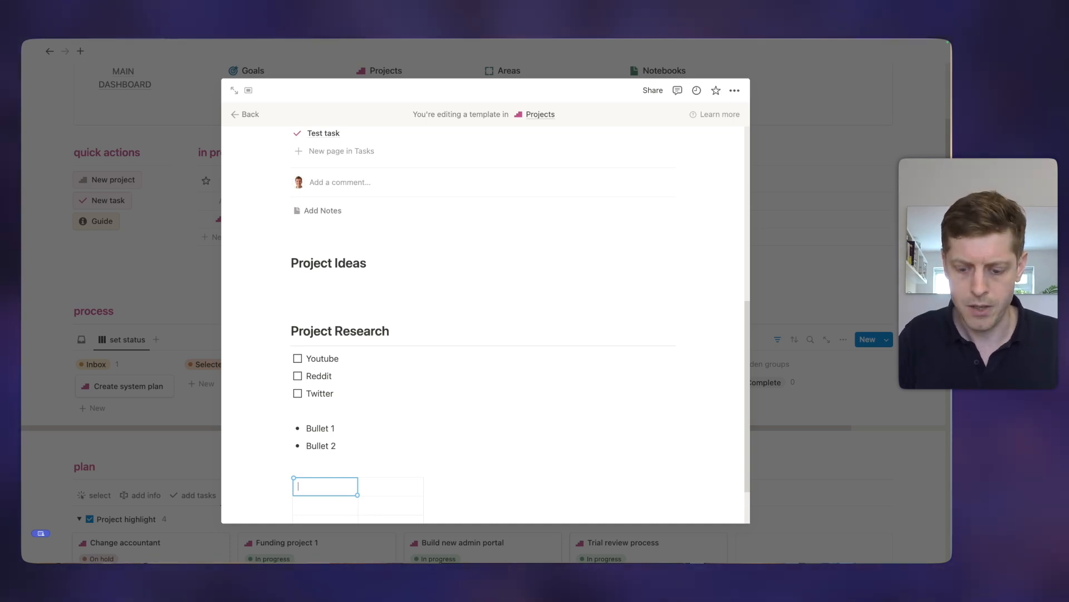
text(one)
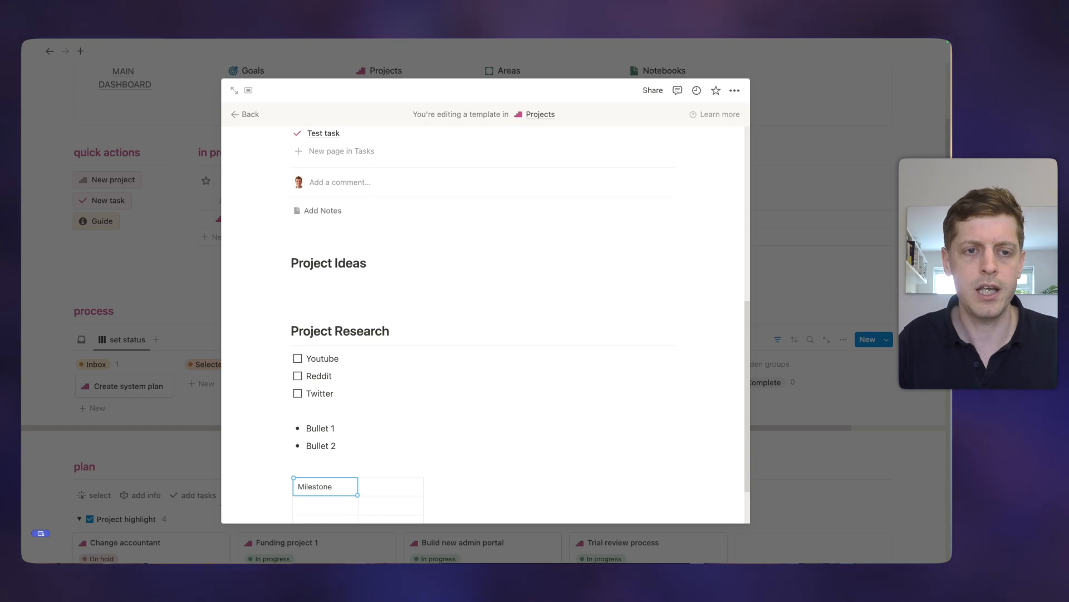
scroll(371, 457, down, 1)
scroll(371, 457, down, 1)
click(366, 443)
text(4w)
key(Return)
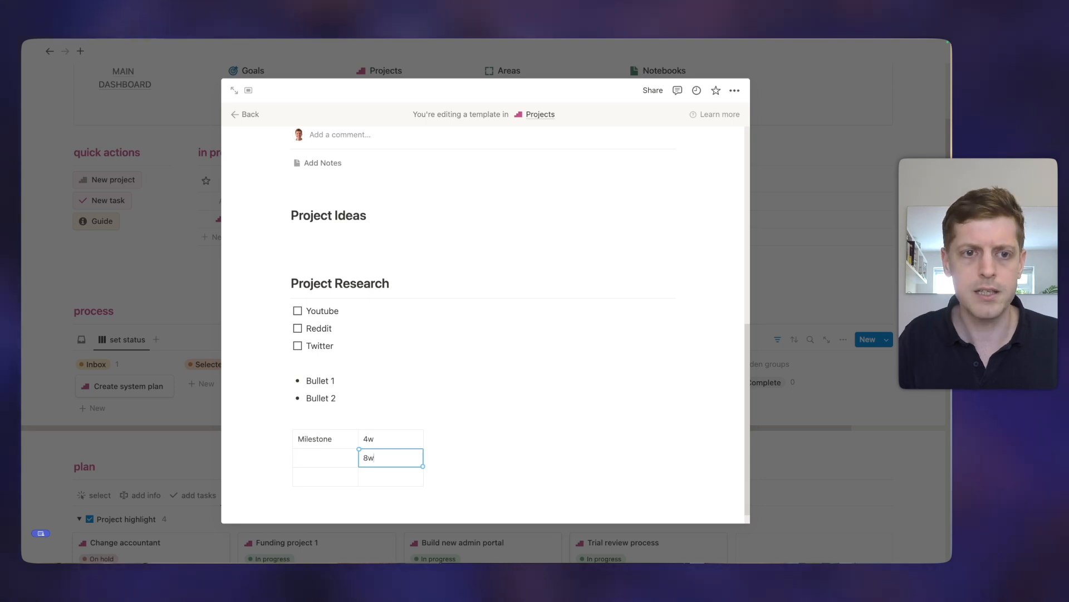
key(Escape)
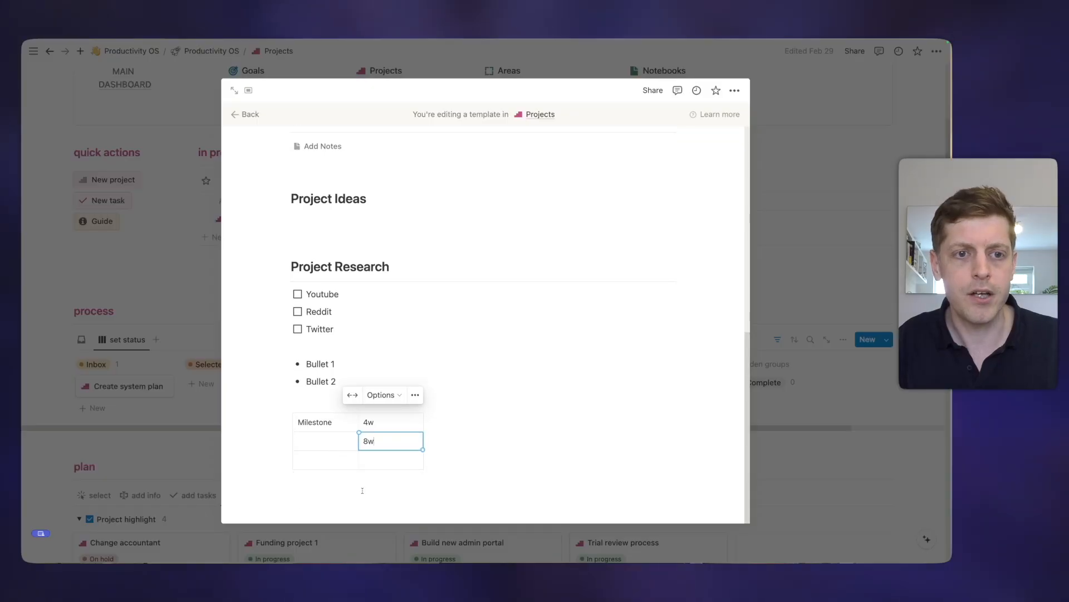
Step: Insert a linked view of the existing Tasks database below the Milestone table in the template
click(438, 489)
text(/)
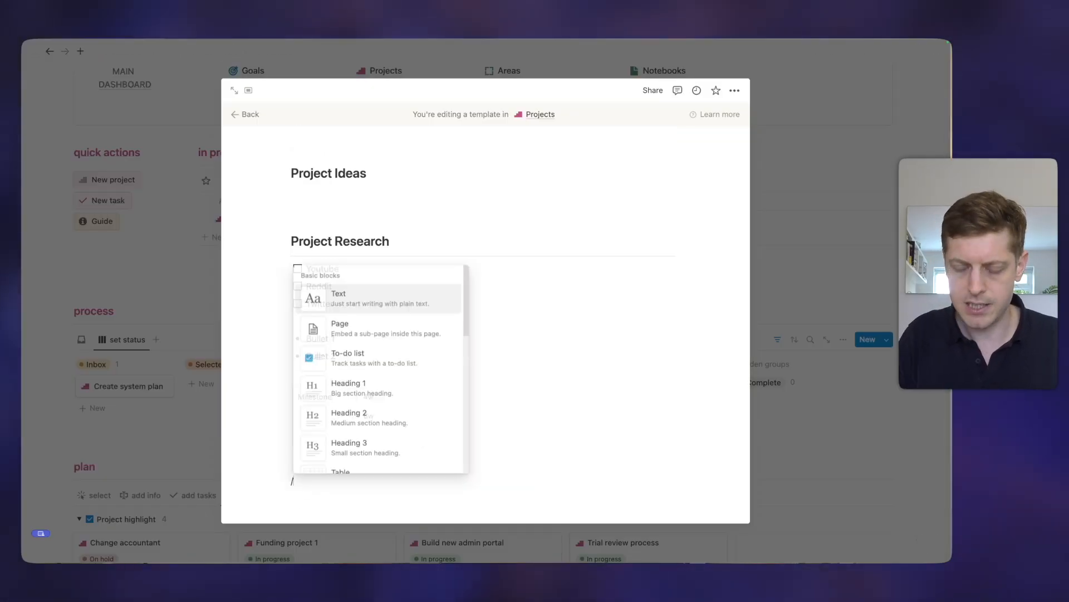
text(linked)
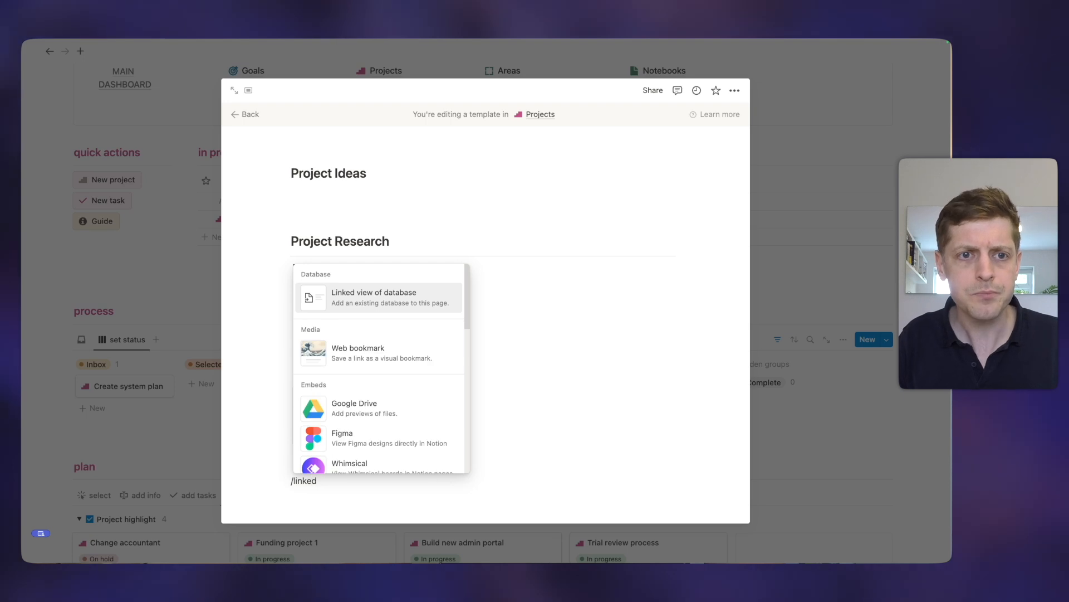
key(Return)
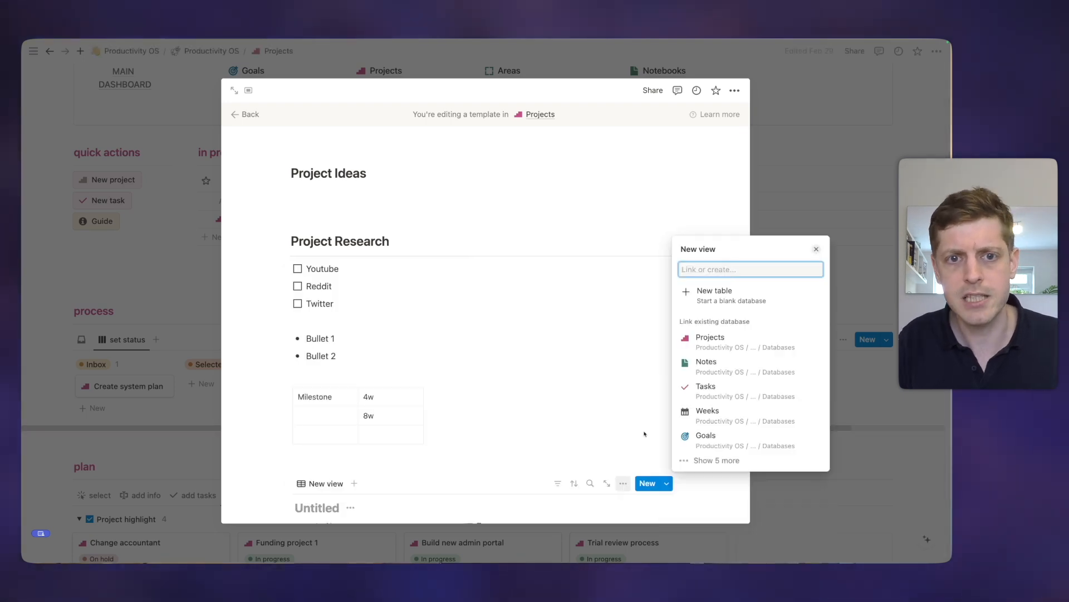
click(702, 389)
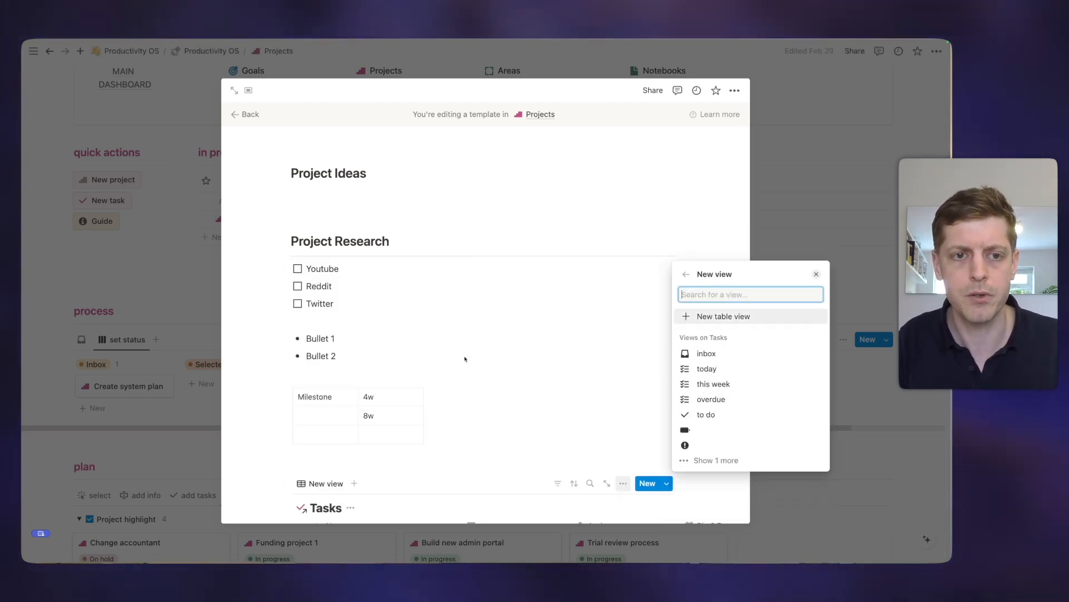
click(460, 432)
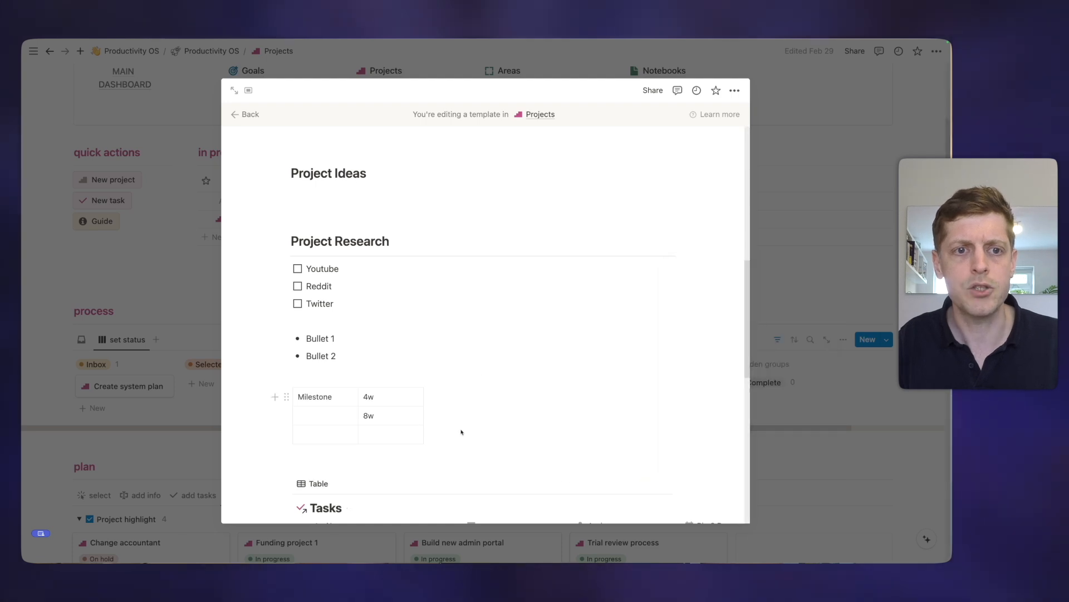
scroll(460, 433, down, 3)
scroll(350, 385, up, 15)
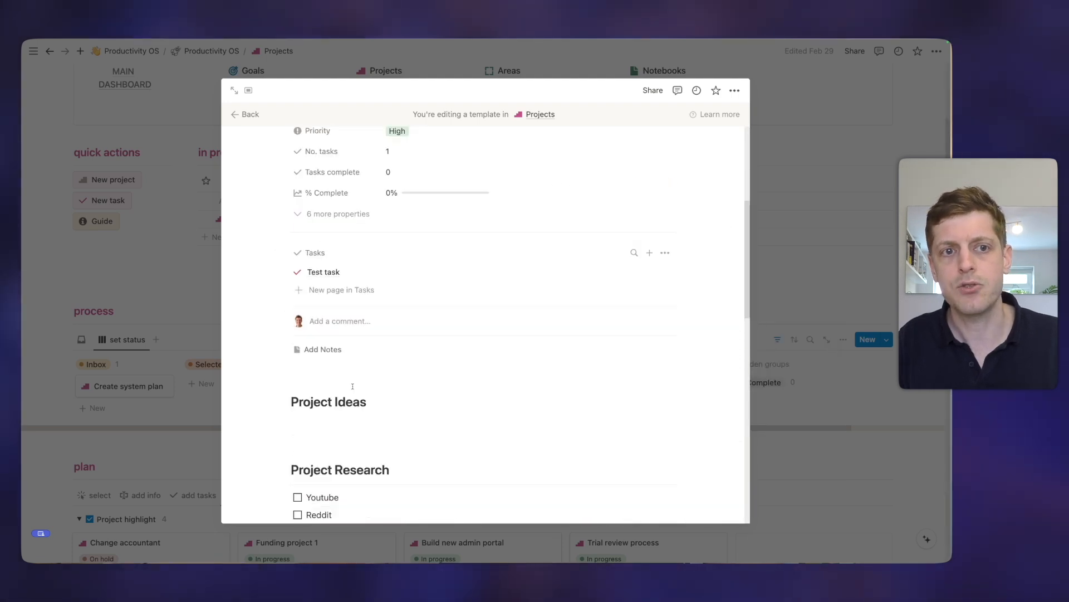
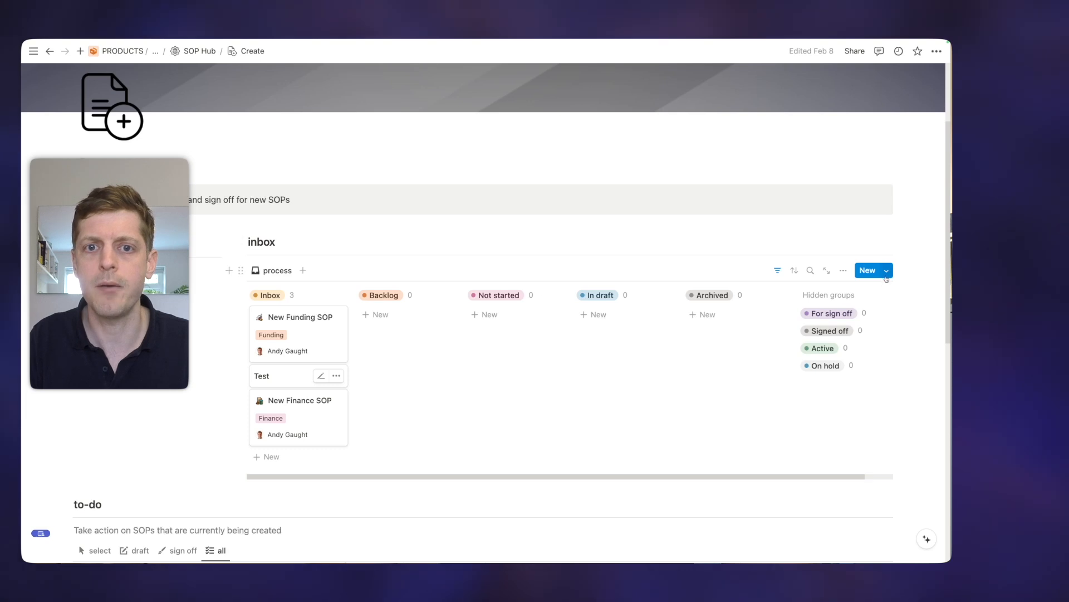
Step: Make New Sourcing SOP the default template for all views in SOPs and add a new page to the Inbox group
click(886, 277)
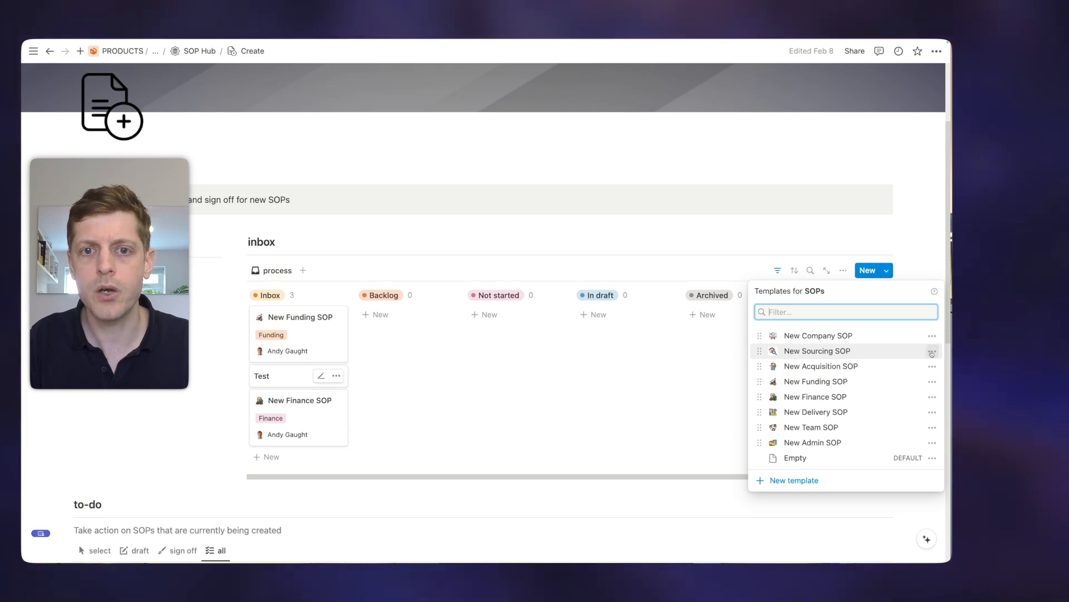
click(932, 351)
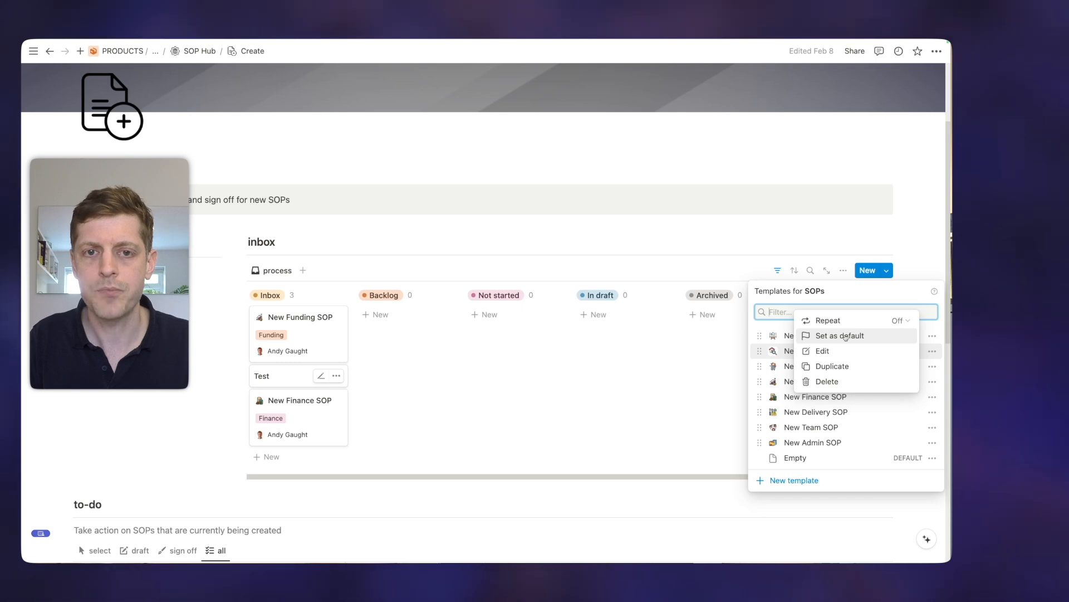
click(846, 337)
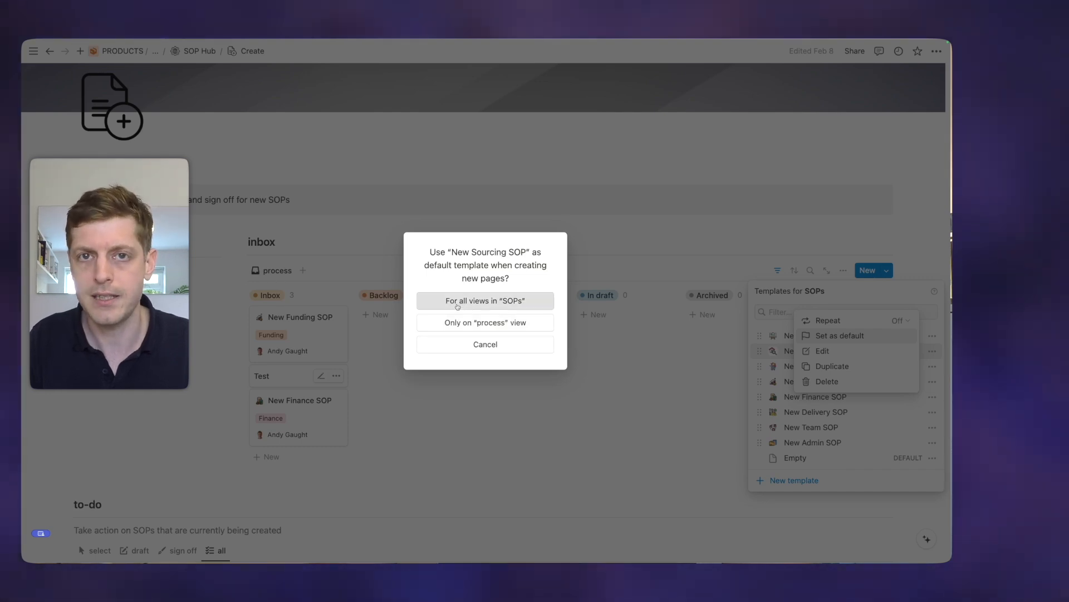
click(457, 307)
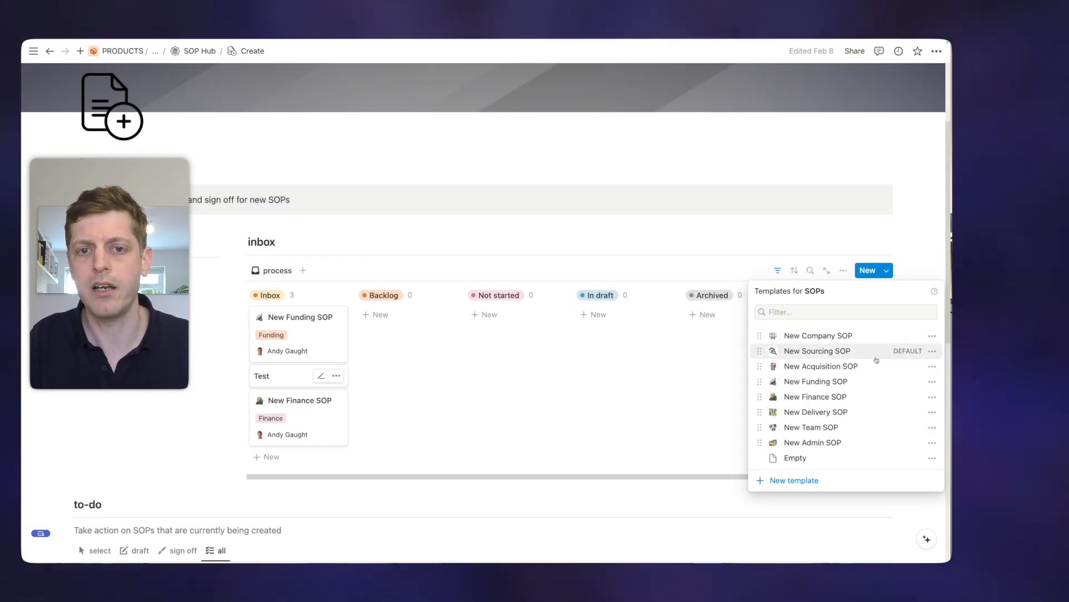
click(635, 407)
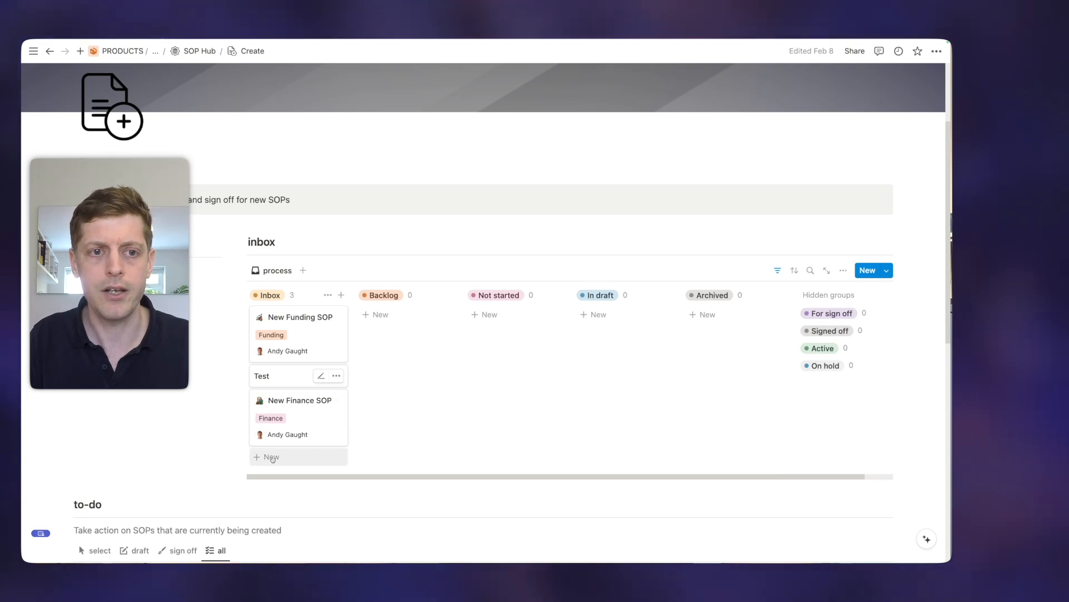
click(273, 458)
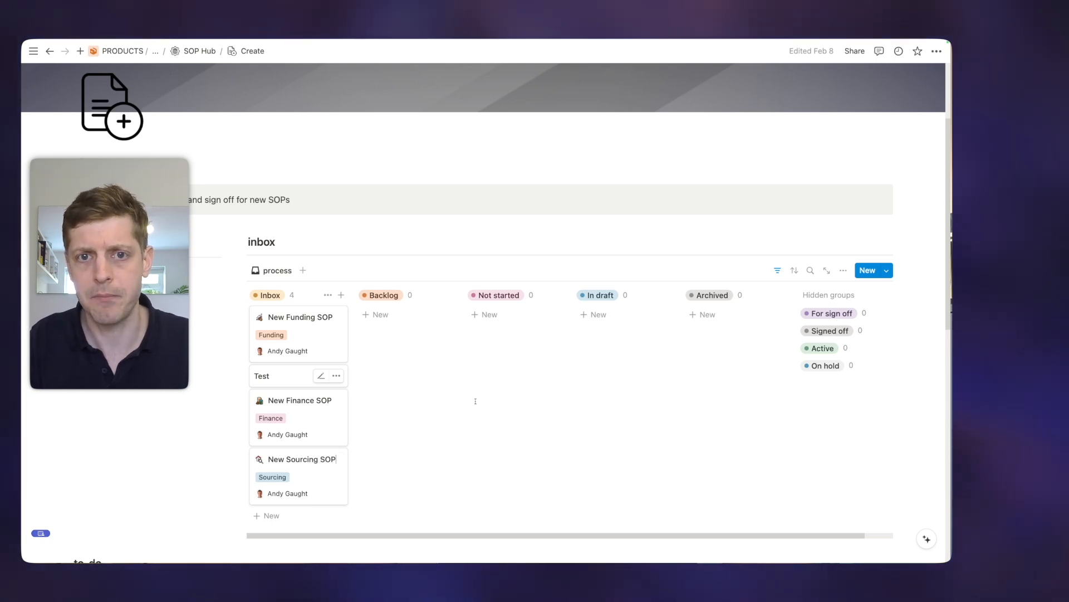
Step: Make Empty the default template for all views in the SOPs database
click(888, 271)
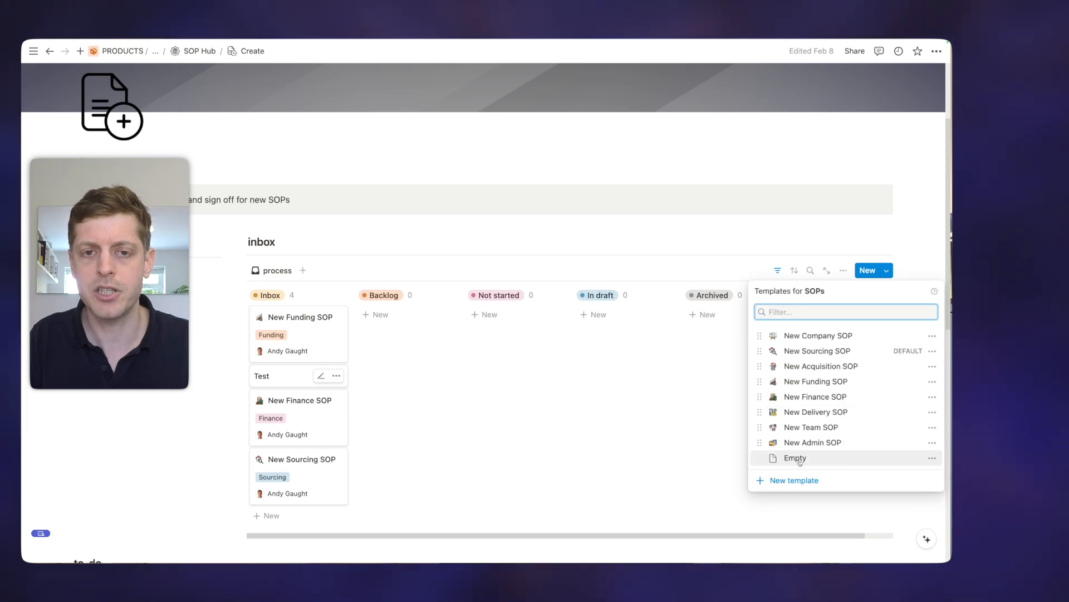
click(934, 458)
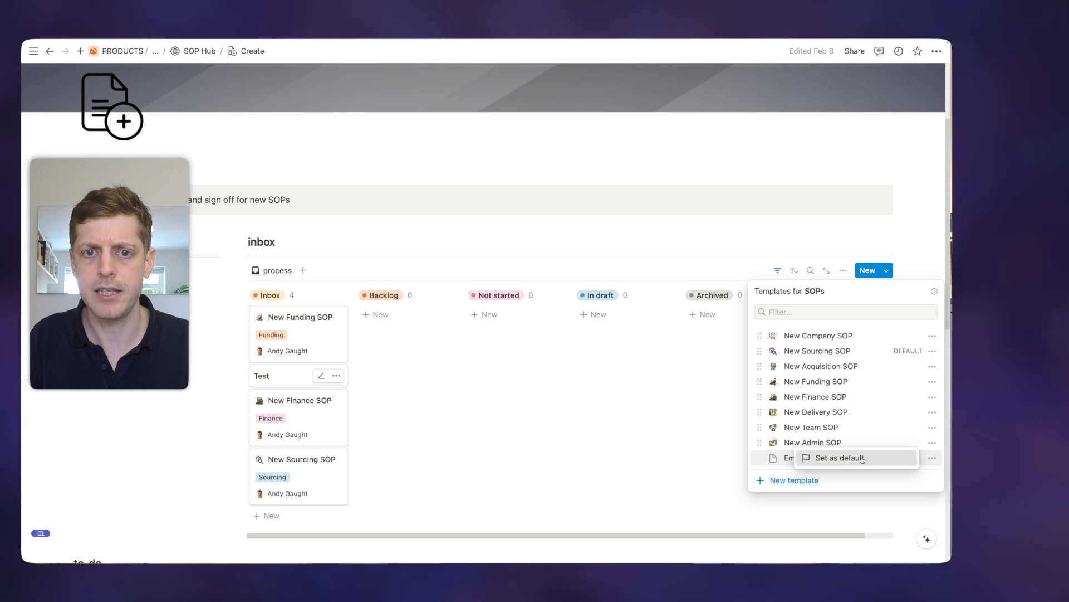
click(863, 463)
click(490, 295)
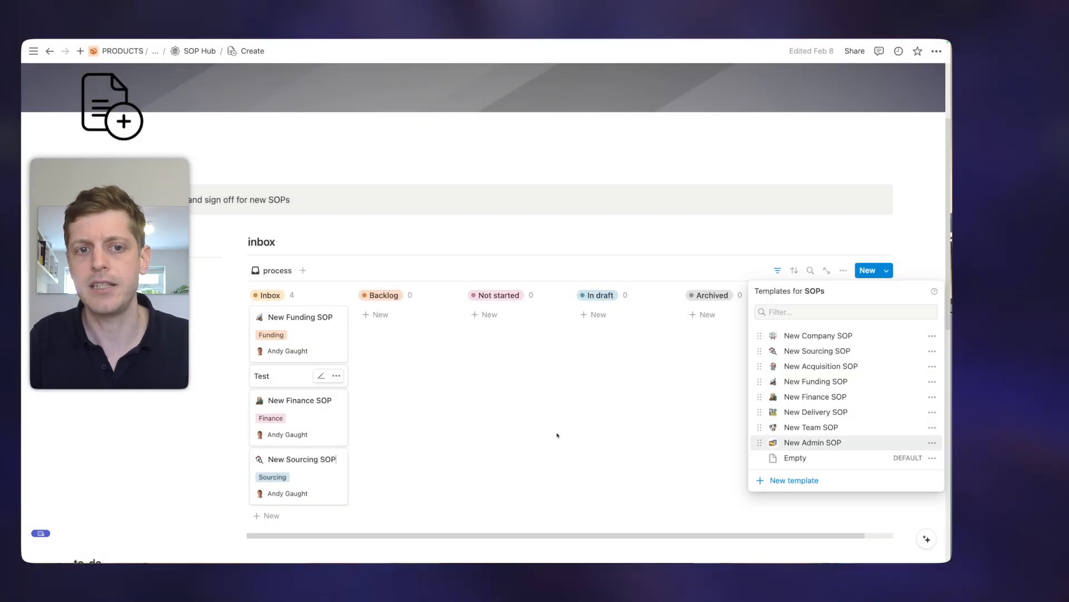
click(551, 435)
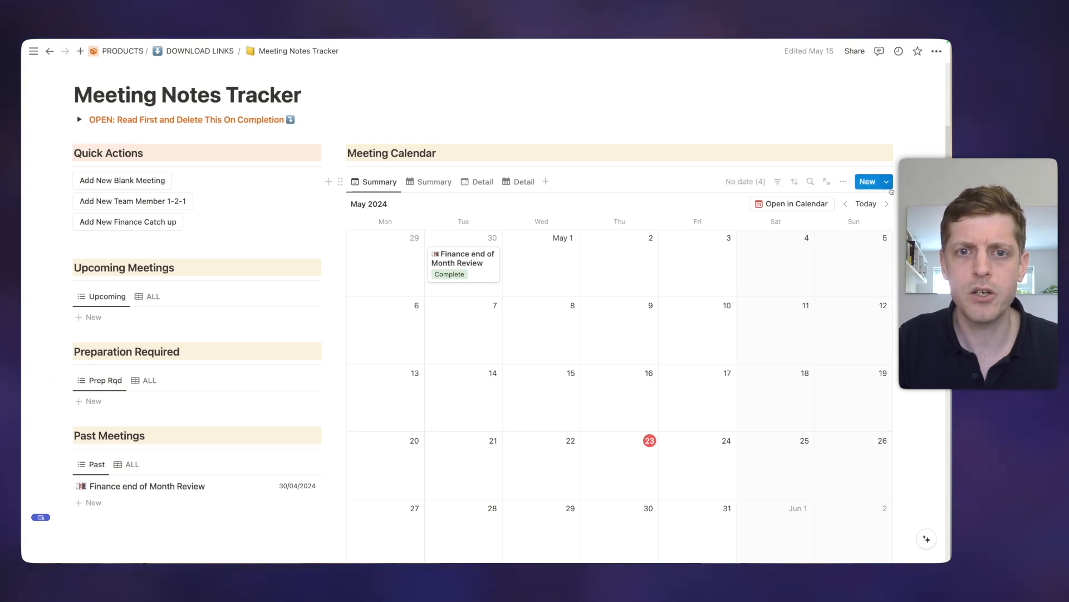
Step: Set the Team Member 1-2-1 (Month Year) template to repeat every 1 month, starting May 27, 2024 at 9:00 AM, and save it
click(888, 183)
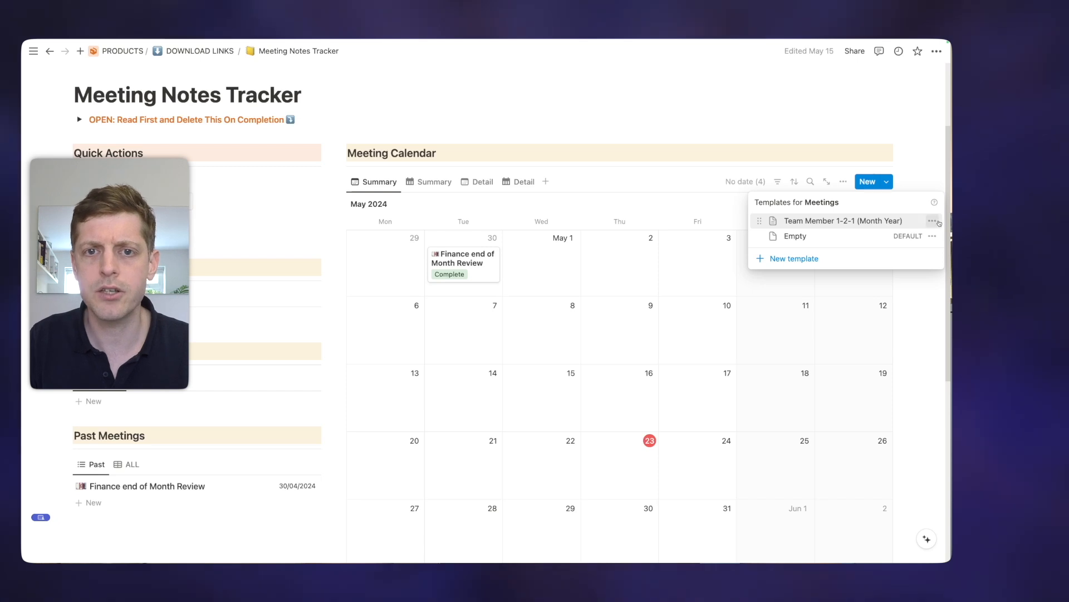
click(933, 221)
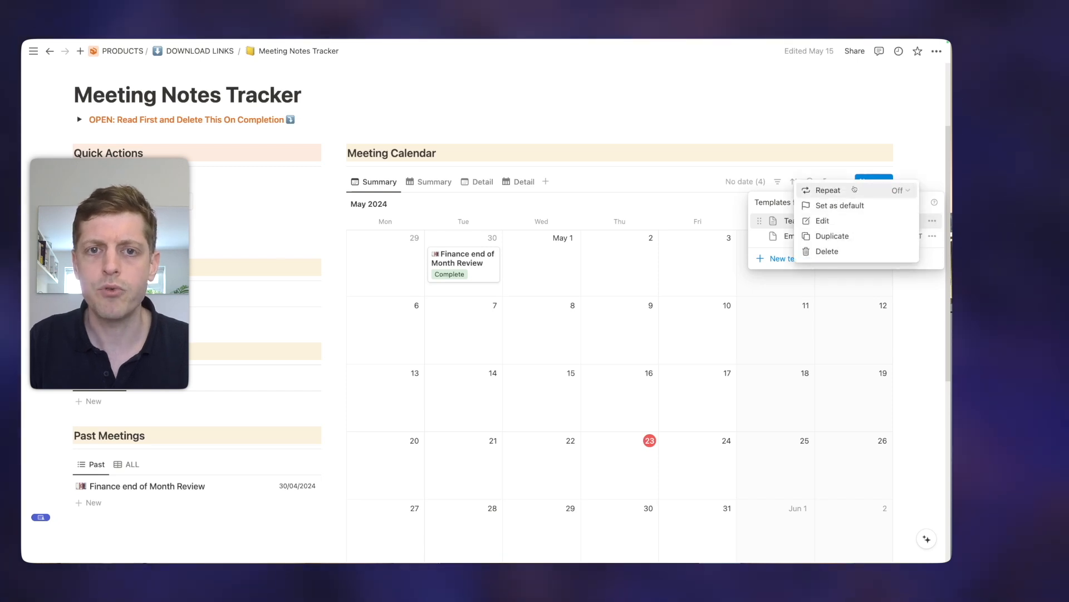
click(897, 191)
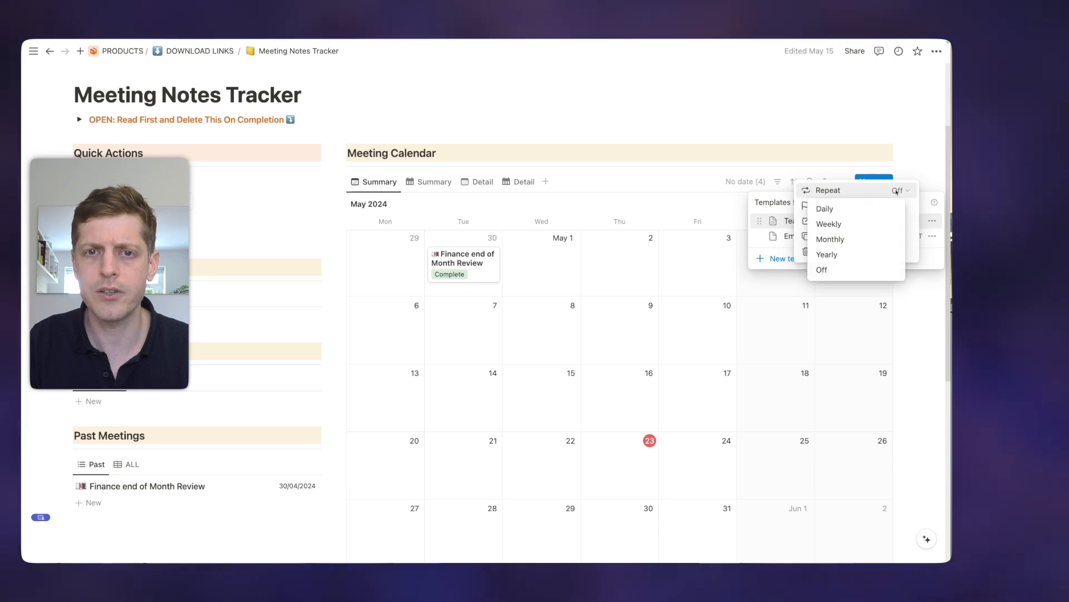
click(825, 240)
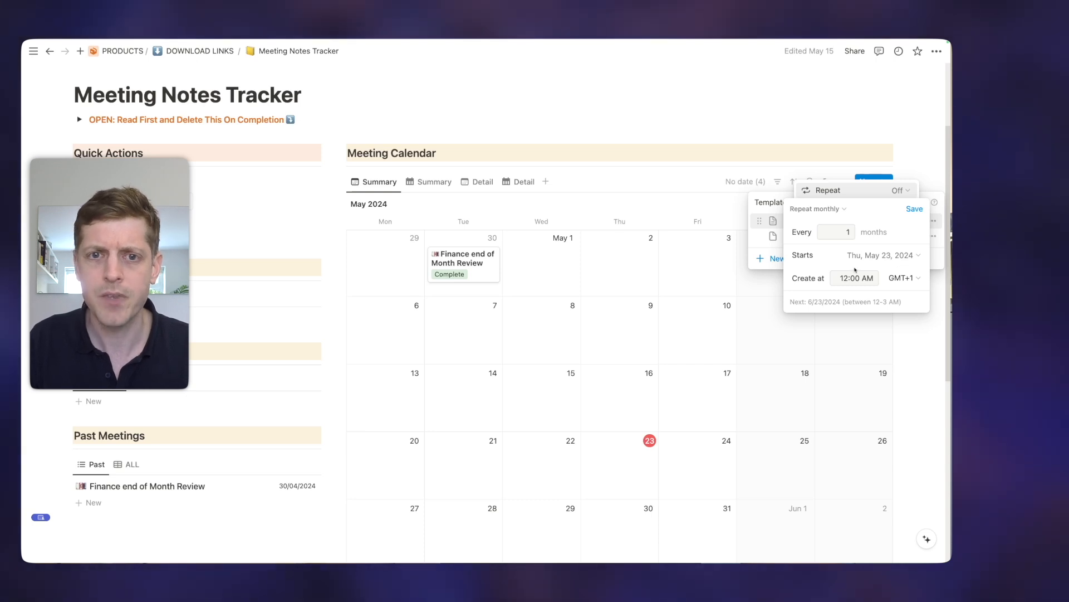
click(870, 255)
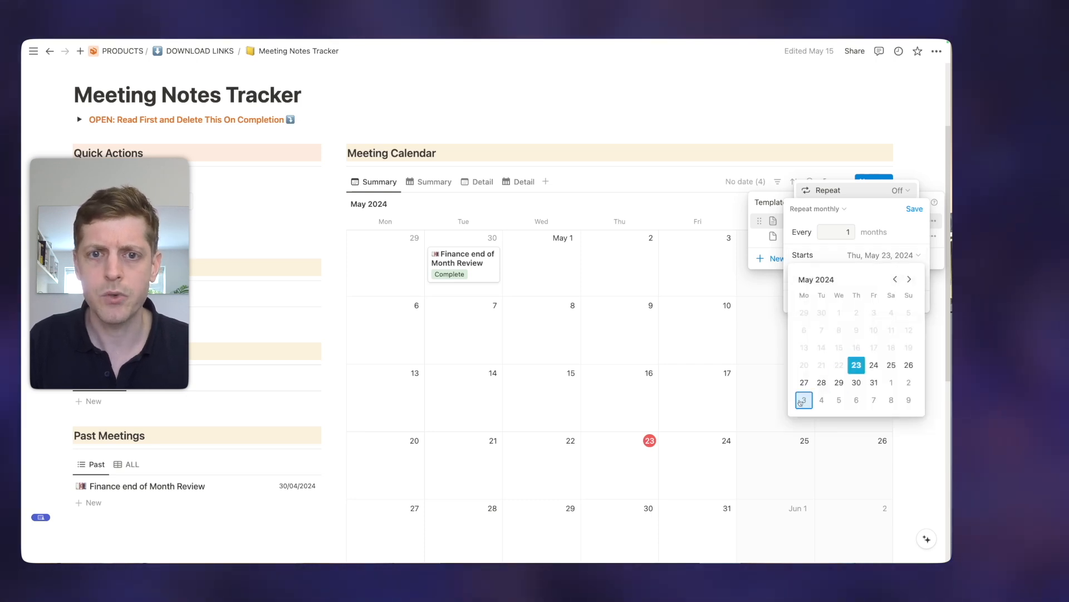
click(804, 383)
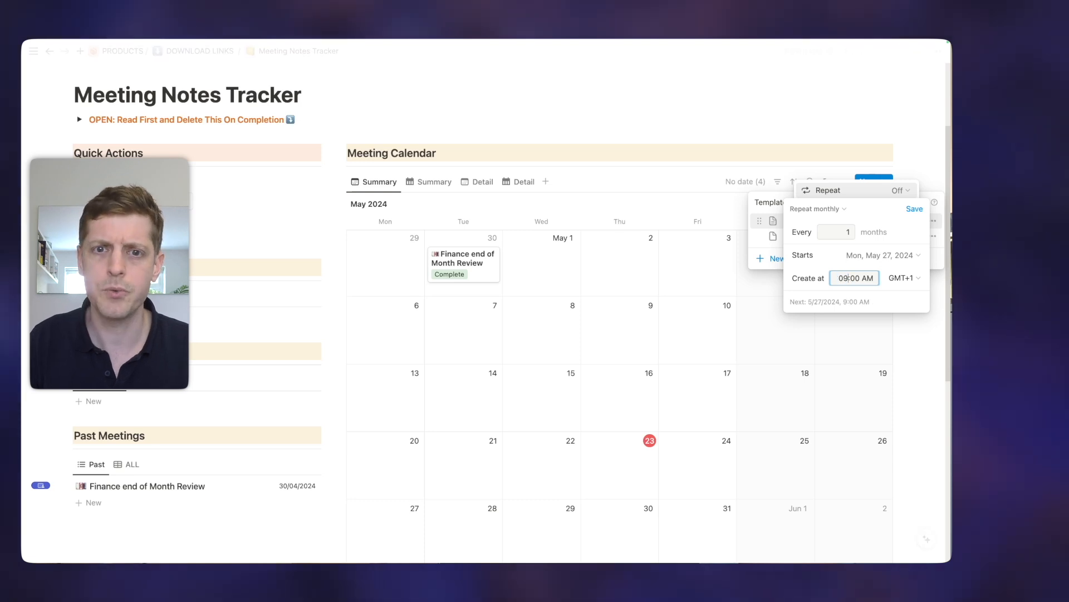
text(9)
key(Return)
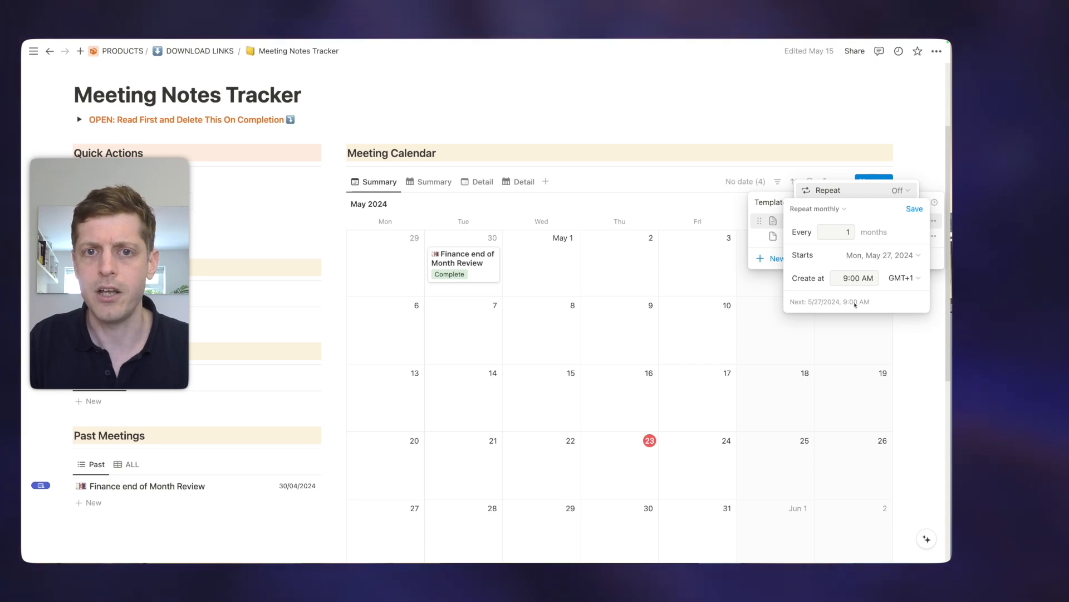
click(915, 209)
click(924, 200)
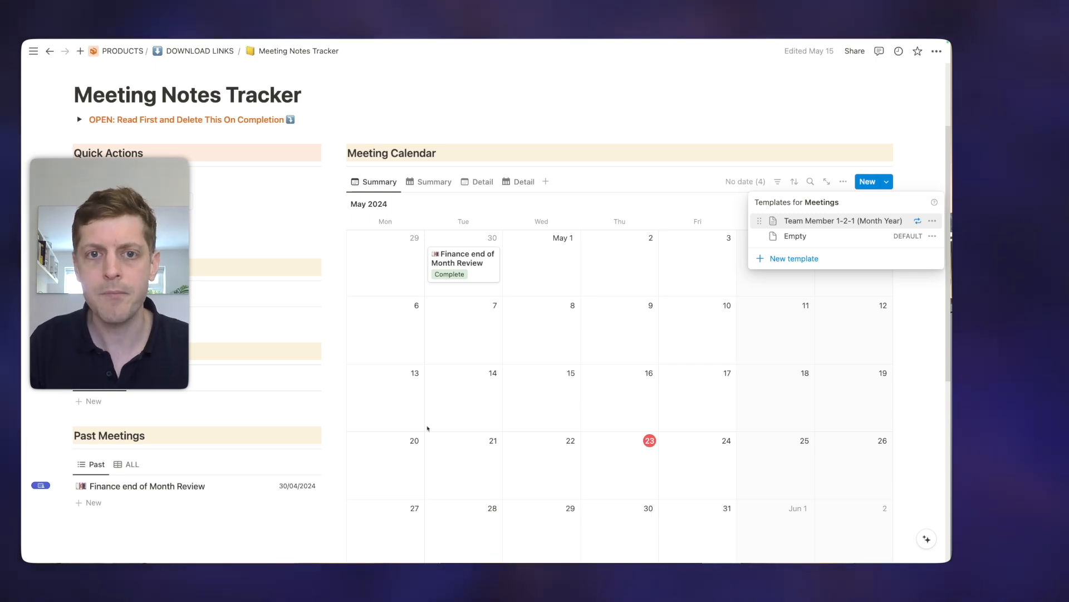
Step: Open the Team Member 1-2-1 (Month Year) template for editing and examine its properties and page content
click(933, 220)
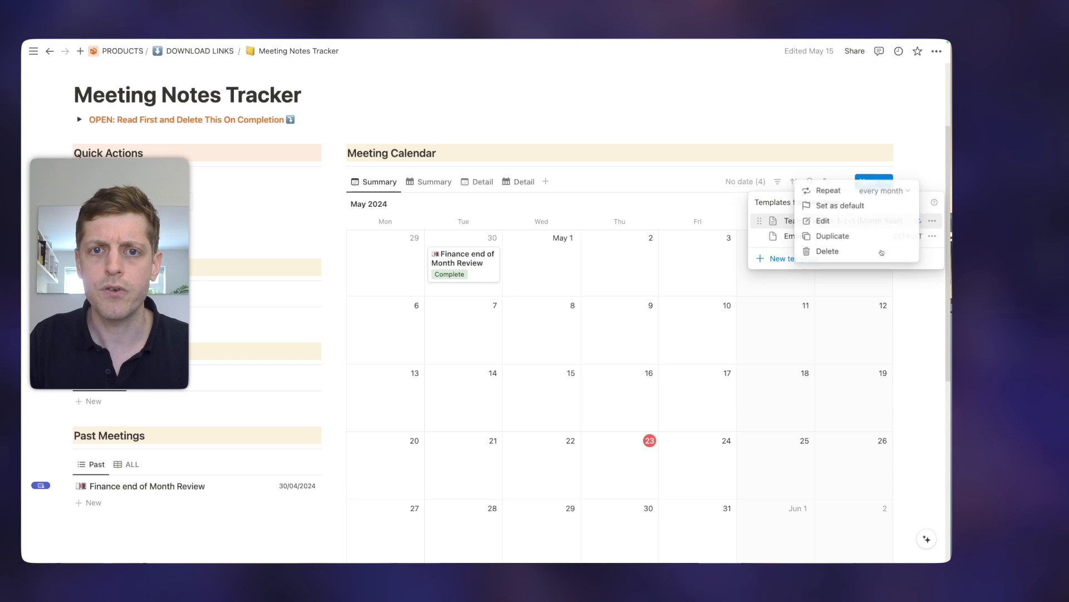
click(815, 221)
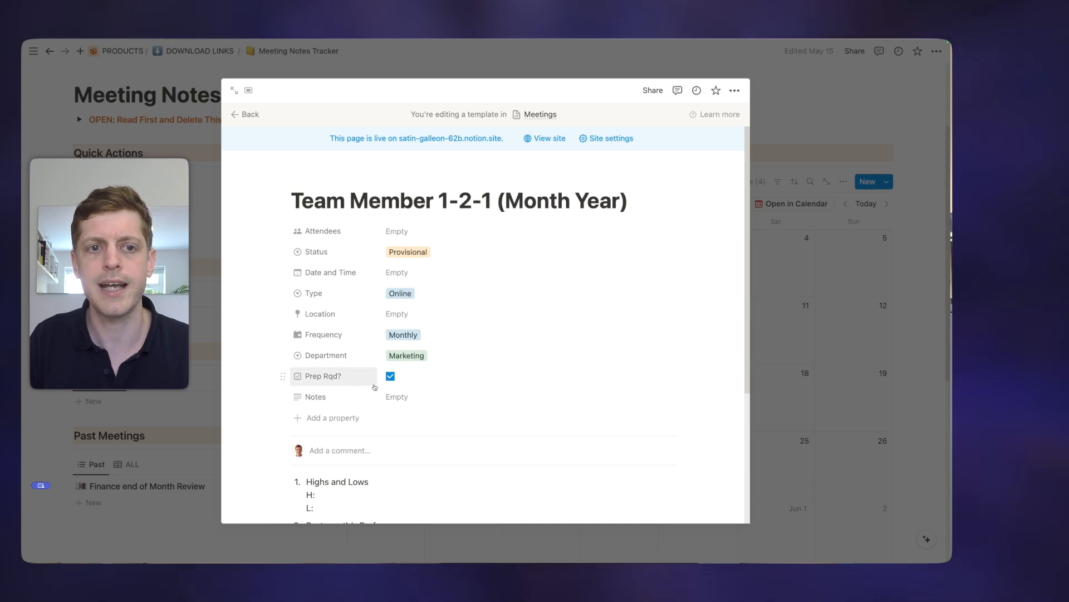
scroll(550, 323, down, 5)
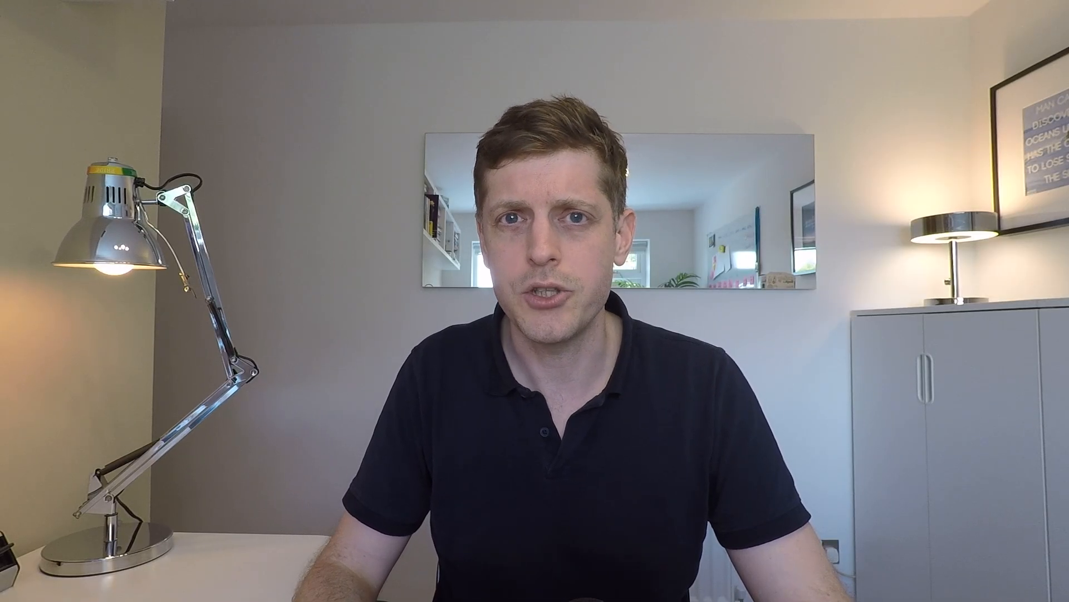
Step: Insert a button under the existing Quick Actions buttons and name it "New meeting"
text(/button)
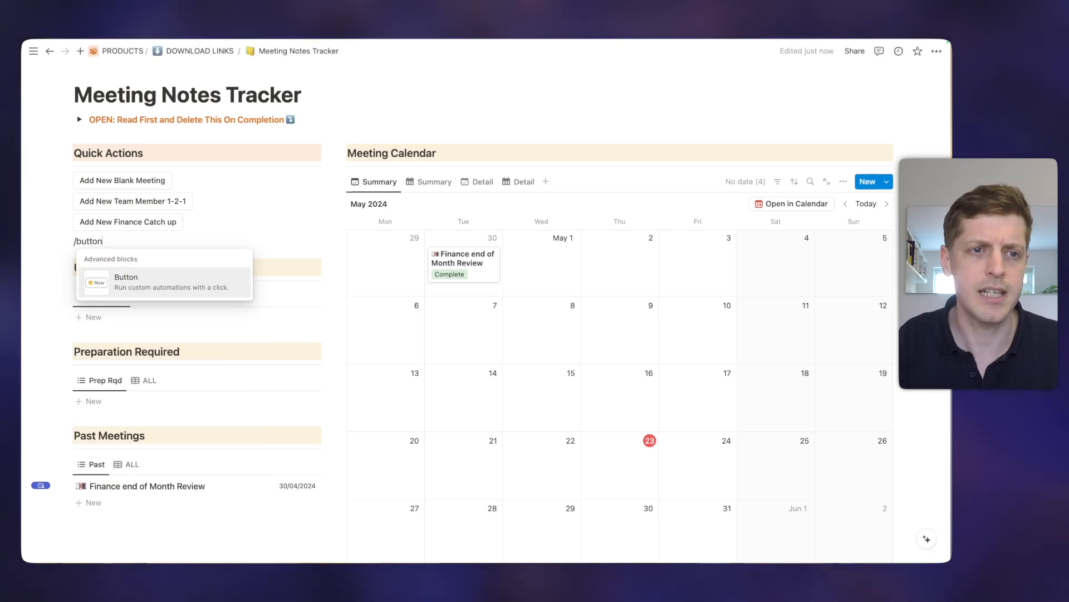
click(174, 284)
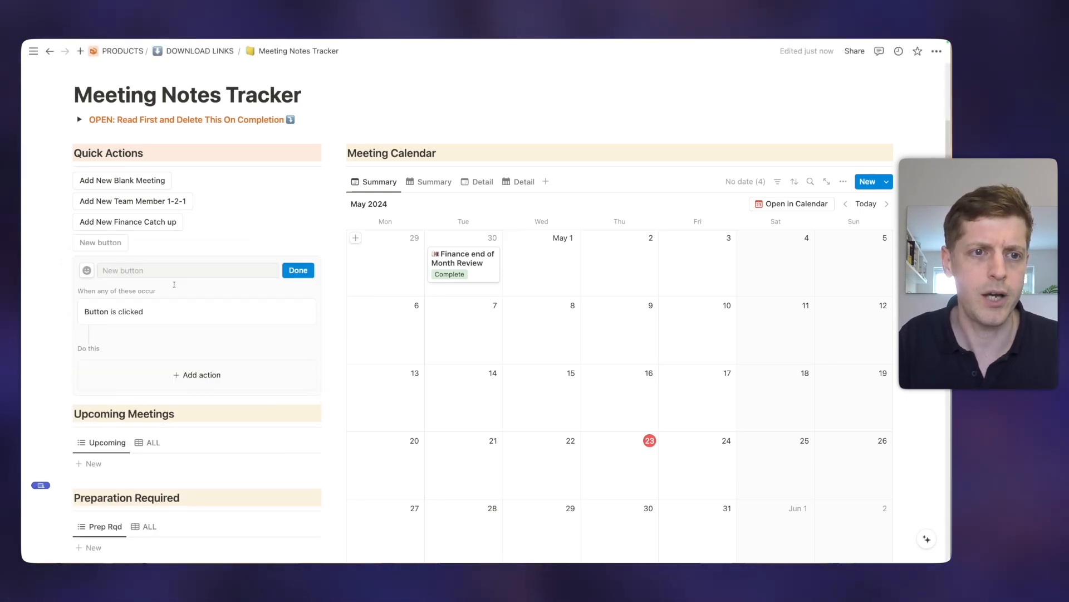
click(112, 270)
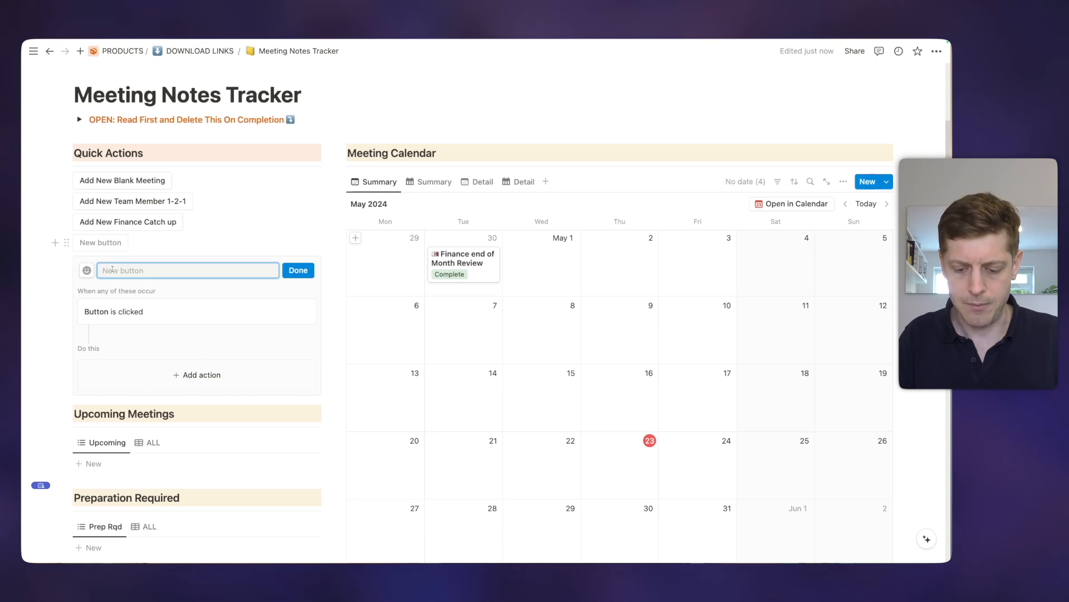
text(New meeting)
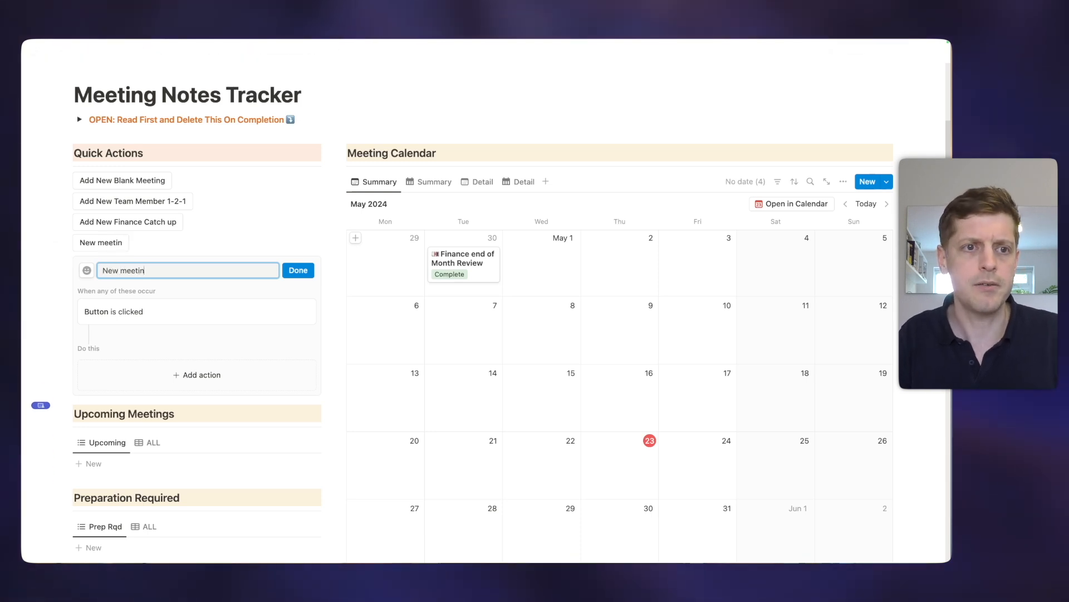
Step: Add an action to the New meeting button that adds a page to the Meetings database with the Meeting Title "New meeting"
click(178, 378)
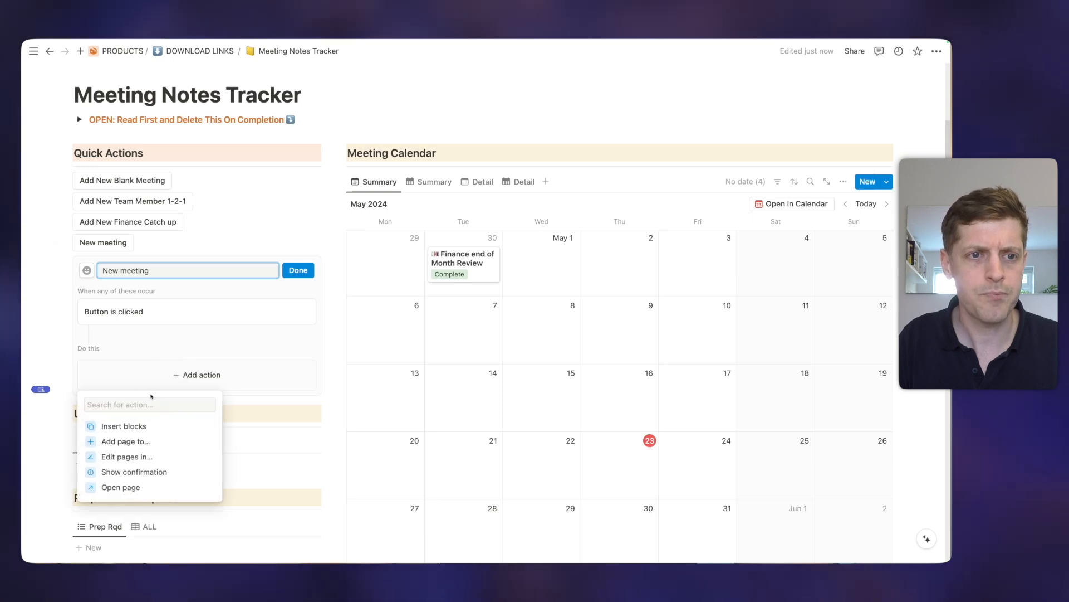
click(121, 443)
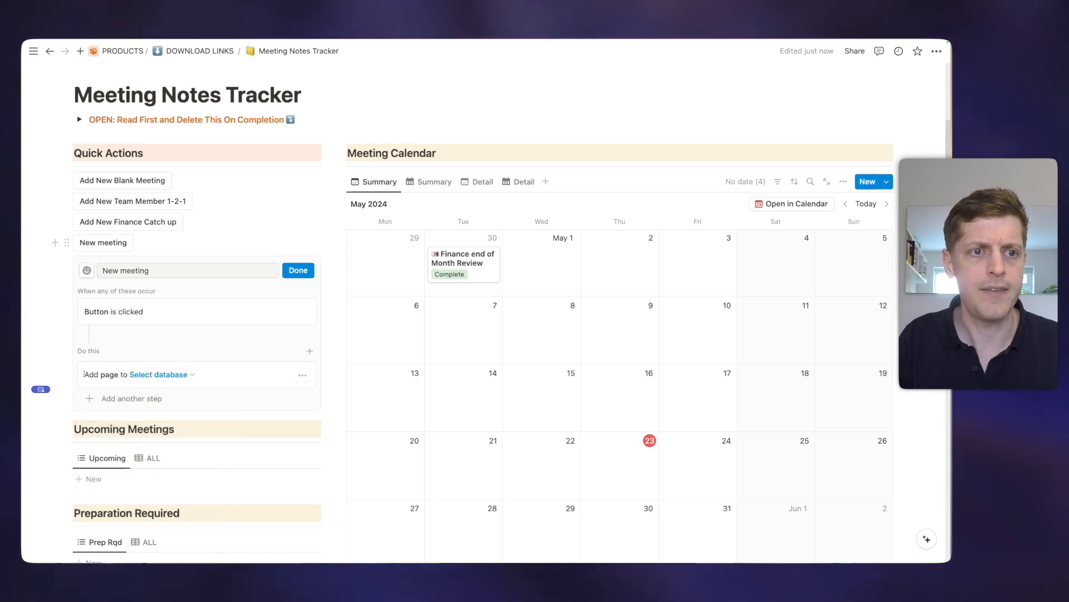
click(149, 374)
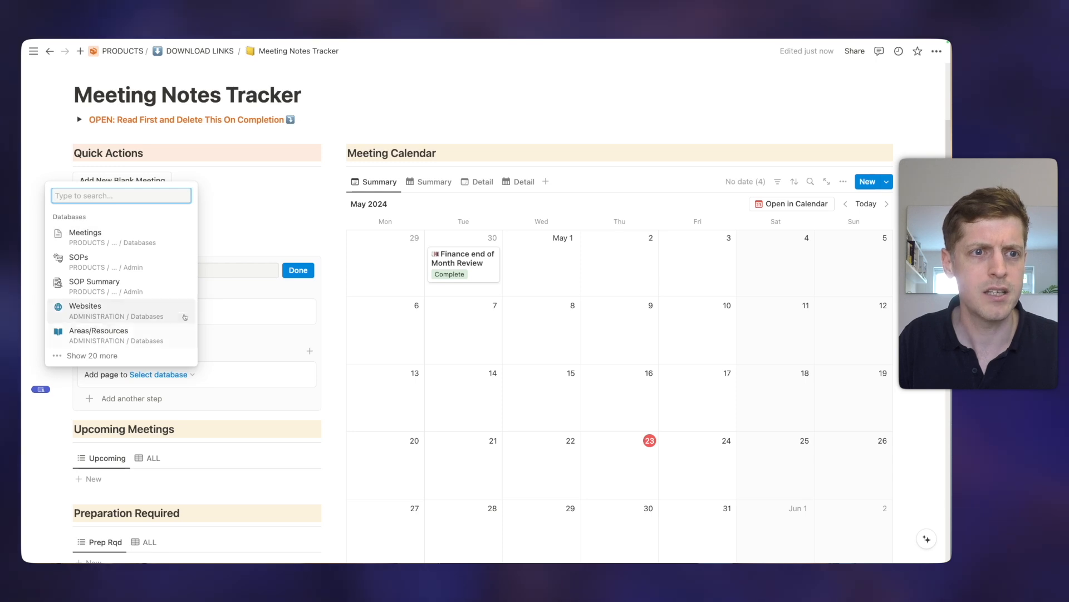
click(84, 239)
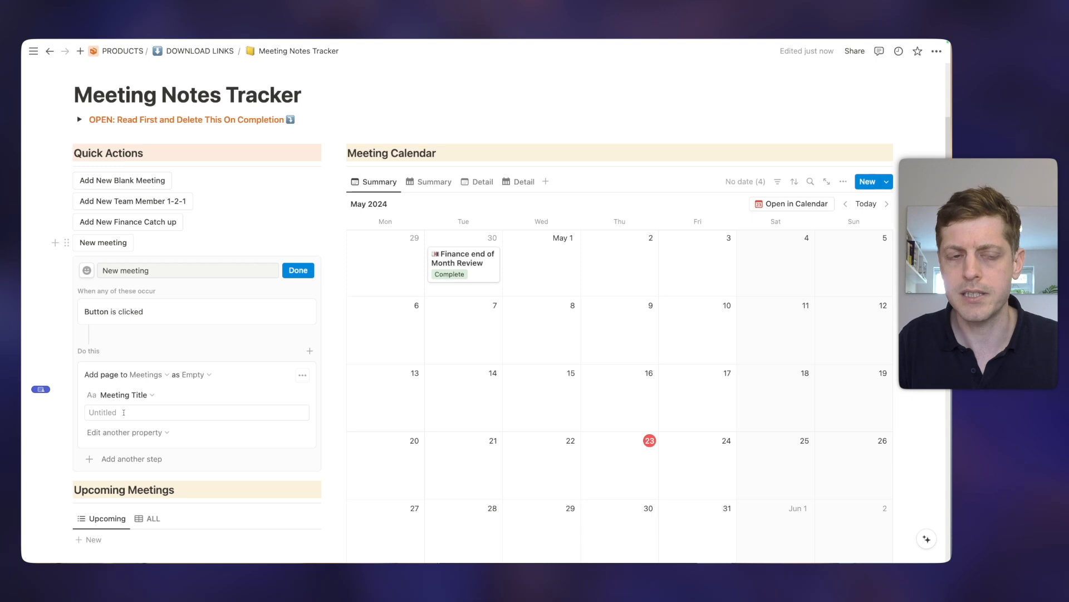
click(123, 413)
text(New meeting)
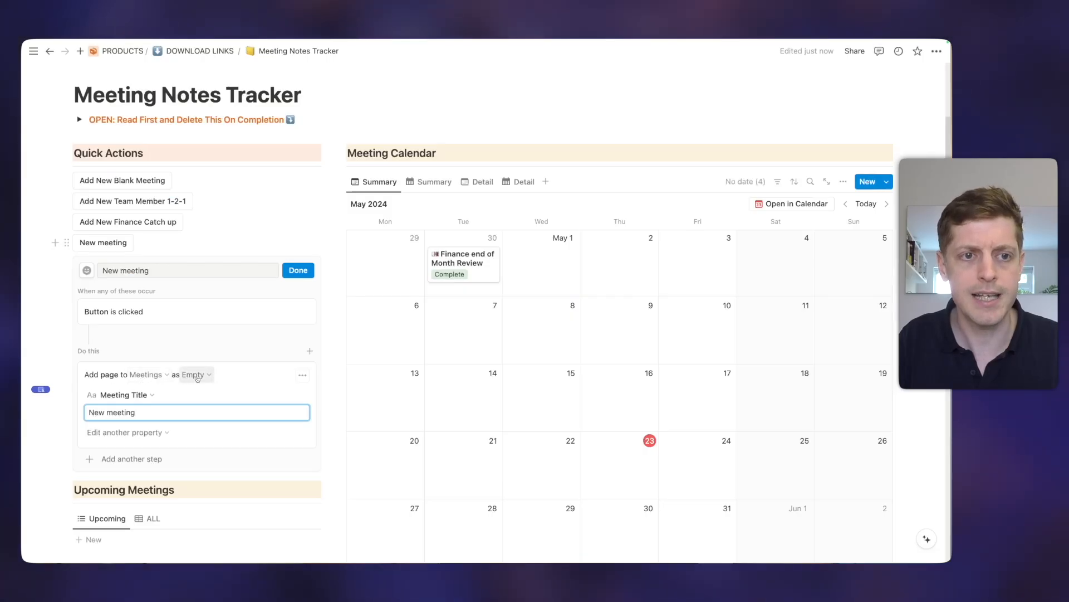
Step: Make the button's new page use the Team Member 1-2-1 (Month Year) template and finish the button setup
click(195, 375)
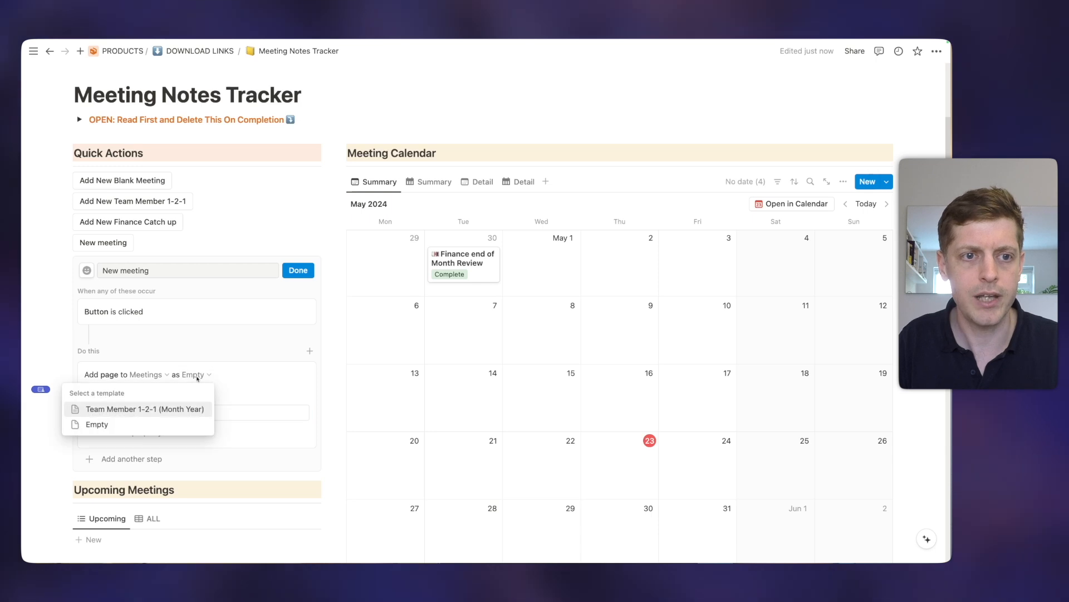
click(128, 411)
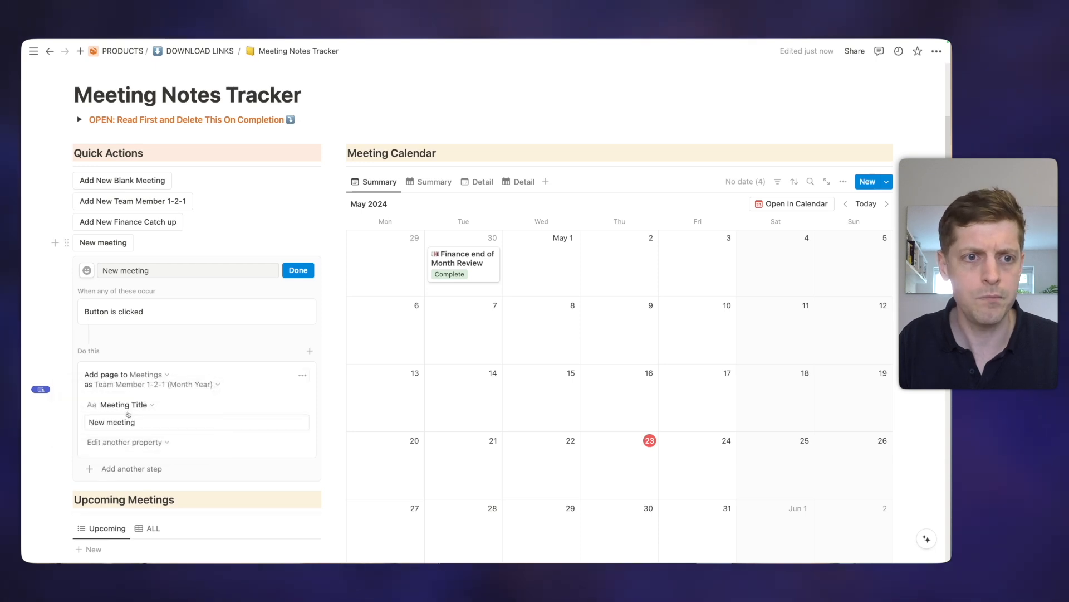
click(148, 423)
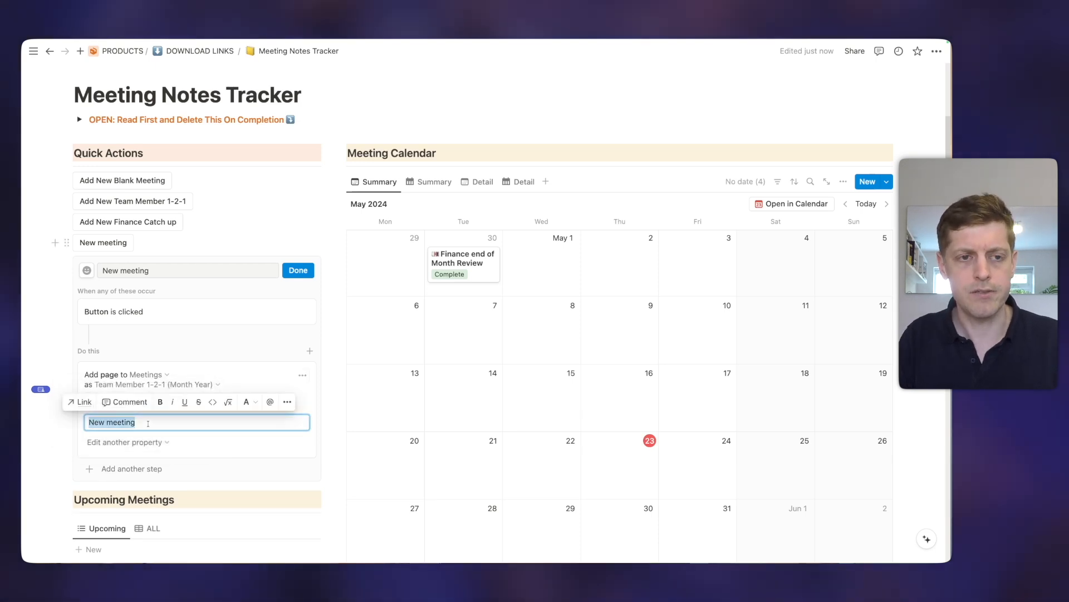
click(189, 452)
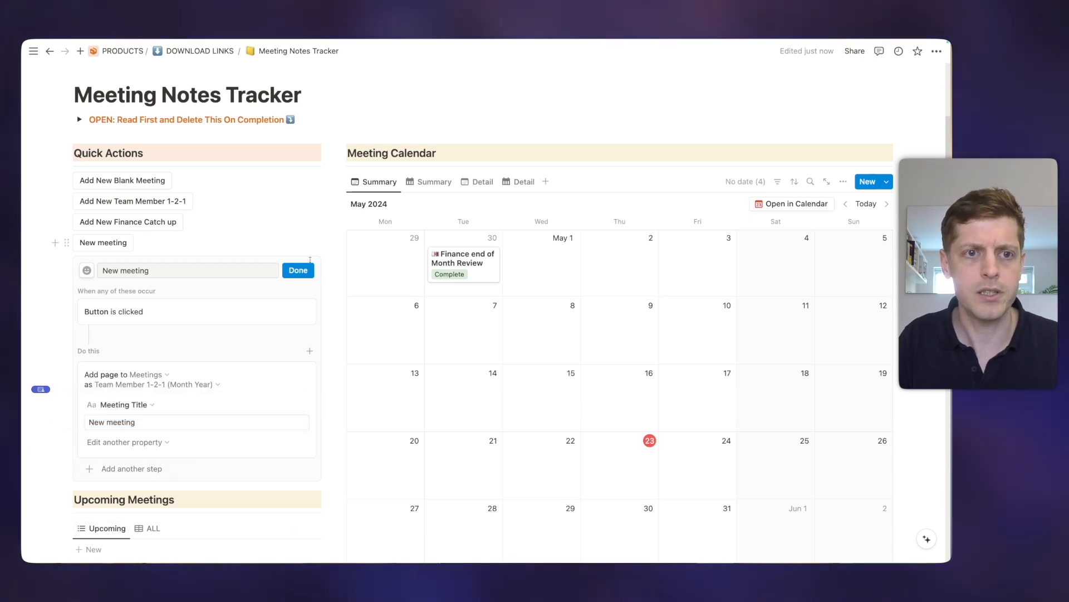
click(298, 270)
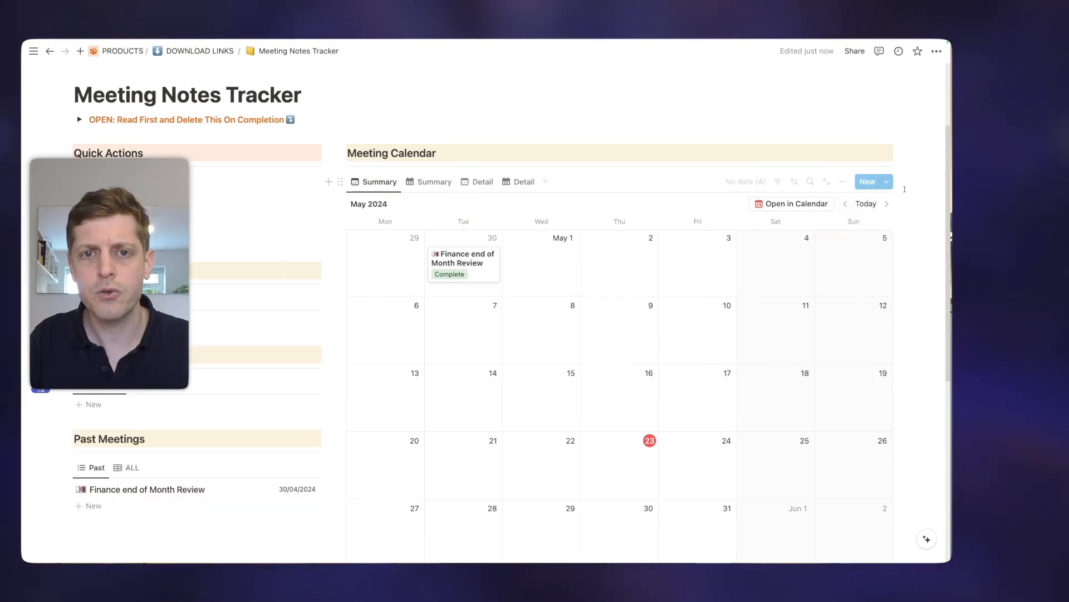
click(887, 182)
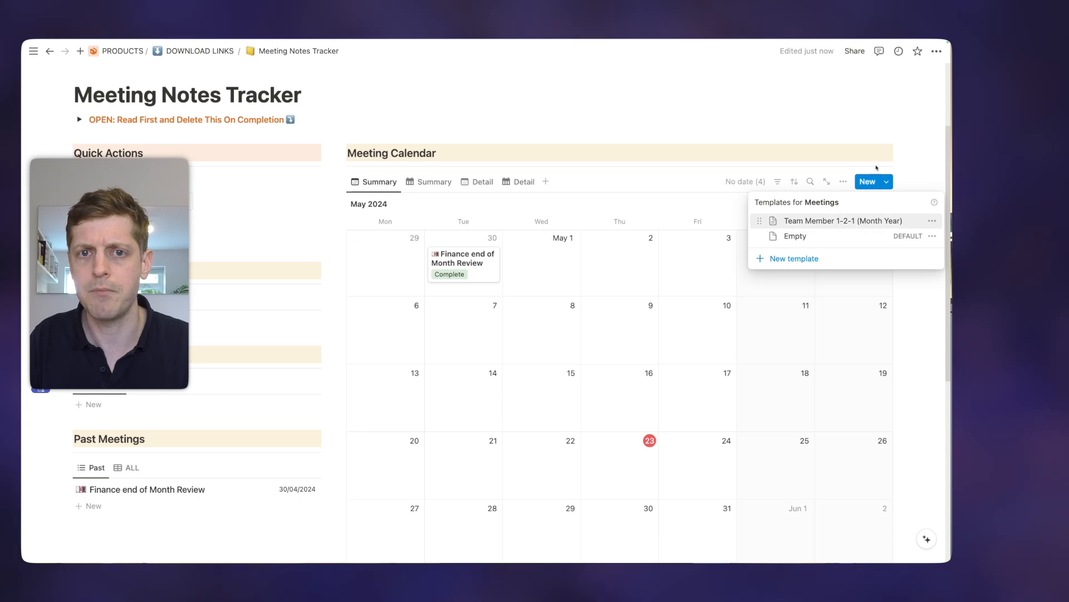
click(909, 145)
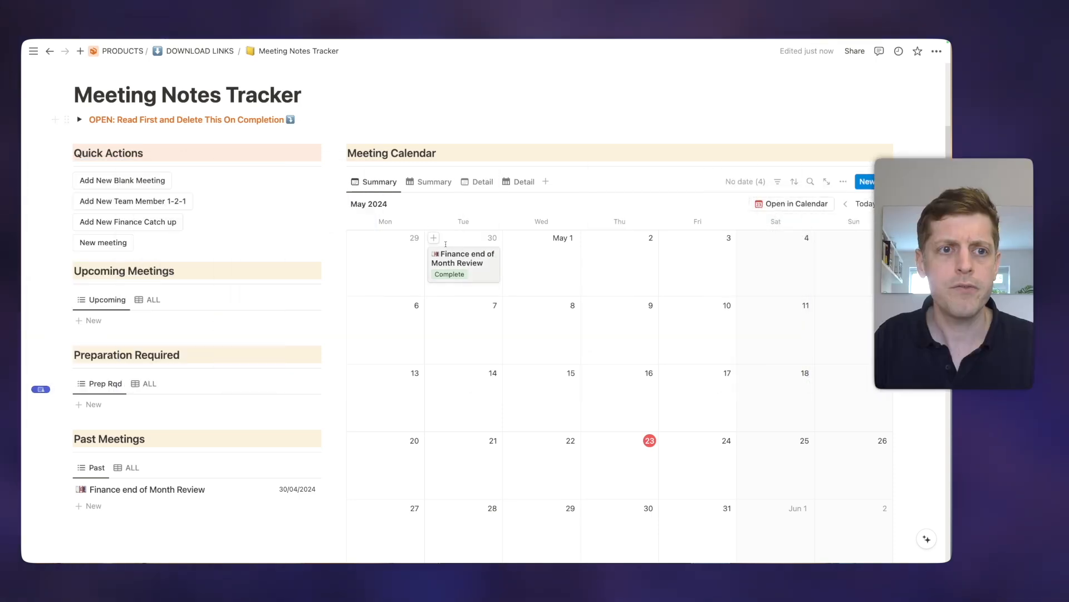
Step: Run the New meeting button under Quick Actions and open the meeting page it creates
click(108, 243)
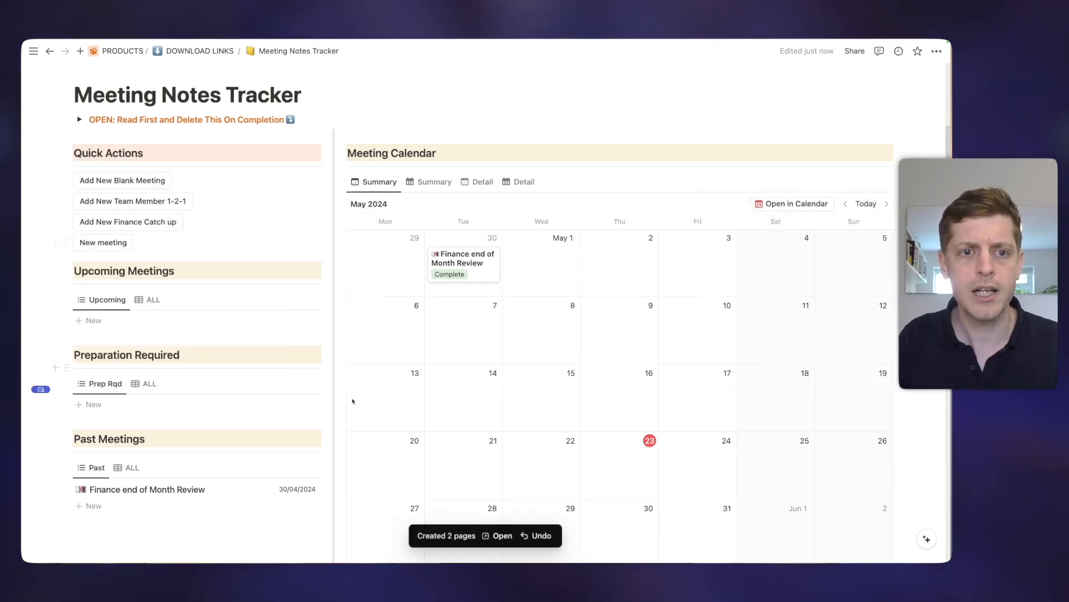
click(502, 536)
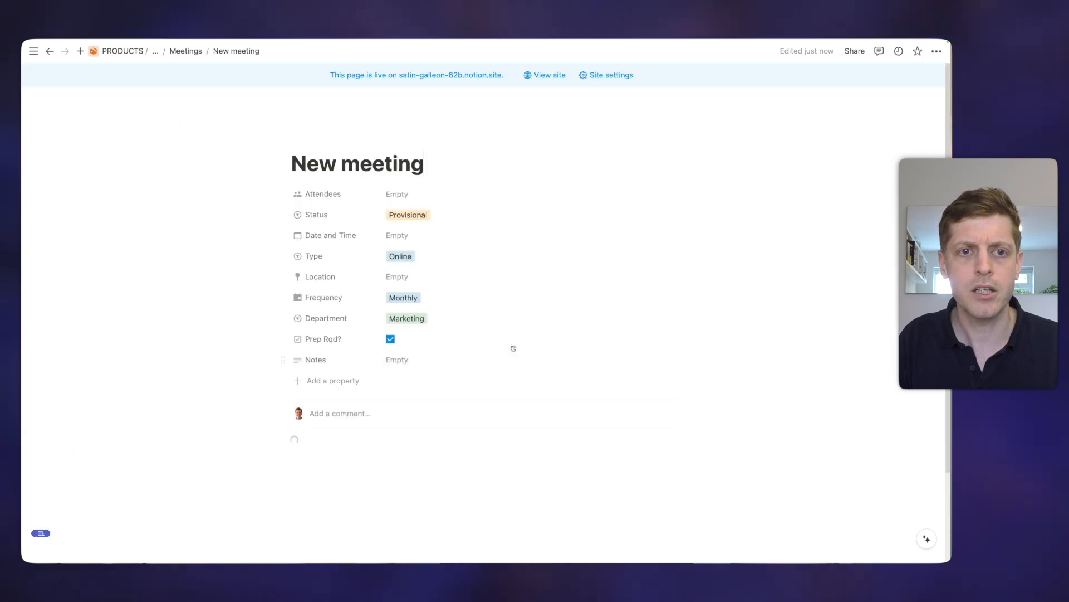